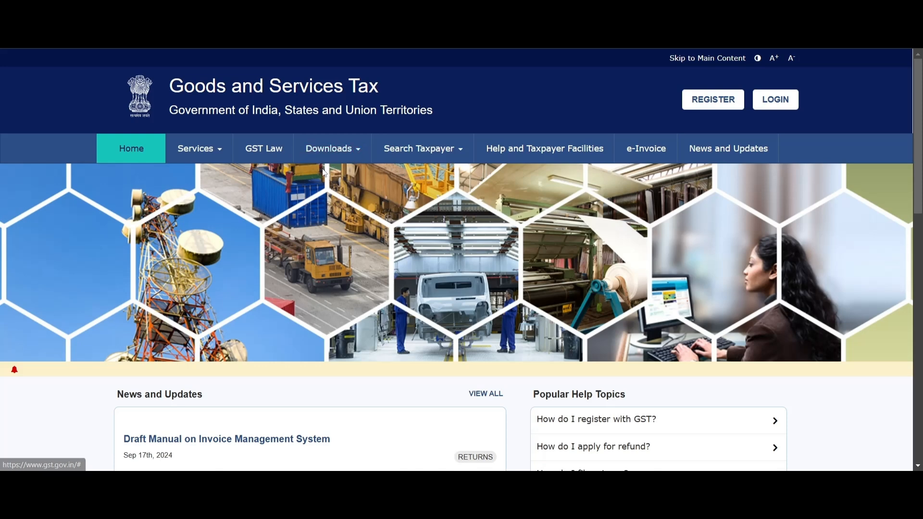
Step: Open the Returns Offline Tool download page among the GST portal's offline tools
left_click(355, 155)
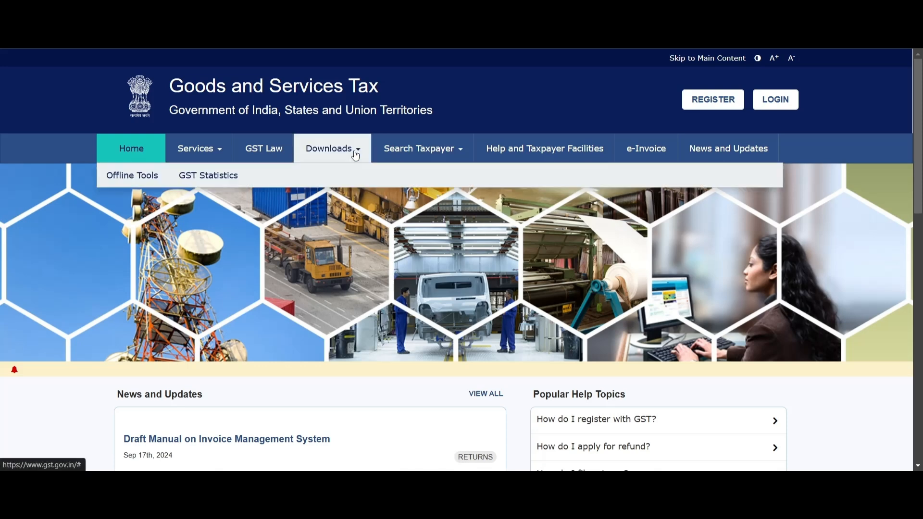
left_click(147, 180)
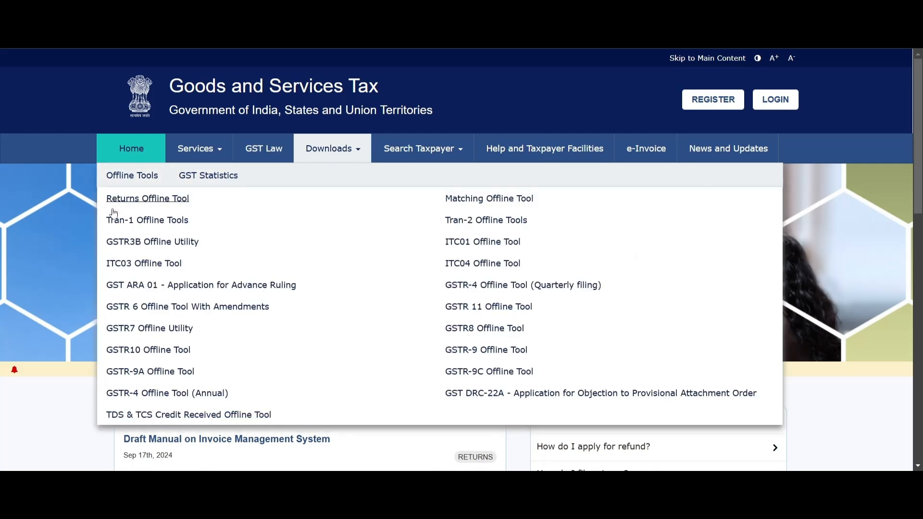
left_click(165, 205)
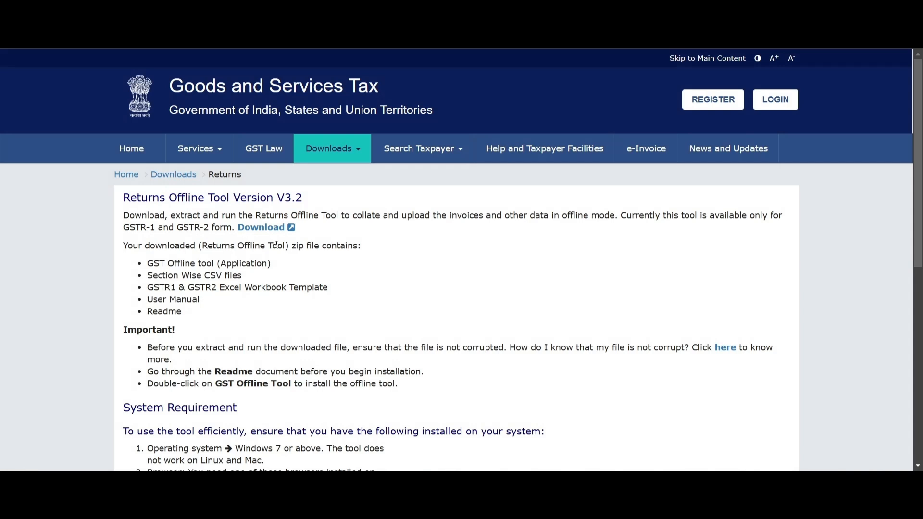
Step: Download the Returns Offline Tool Version V3.2 zip file and confirm the utility download
left_click_drag(124, 197, 314, 204)
left_click(315, 205)
left_click_drag(123, 228, 223, 229)
left_click(183, 246)
left_click_drag(124, 228, 159, 230)
left_click(255, 230)
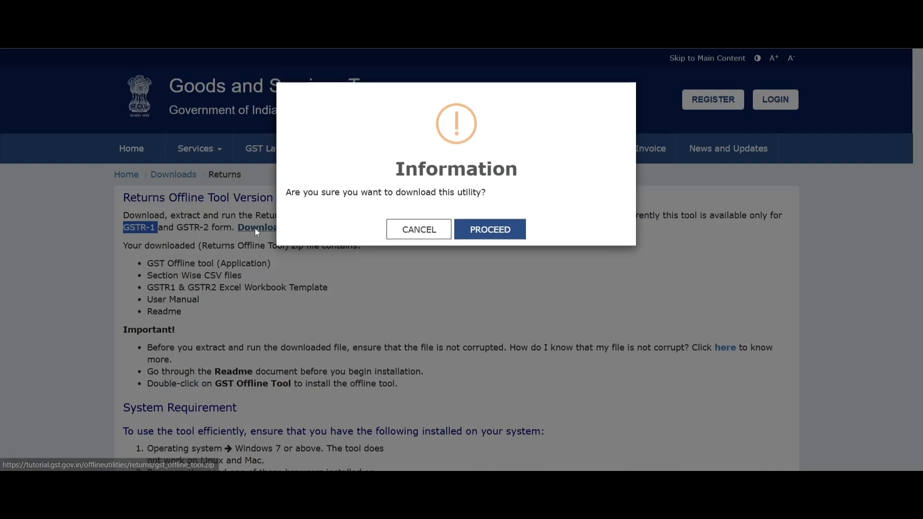
left_click(489, 234)
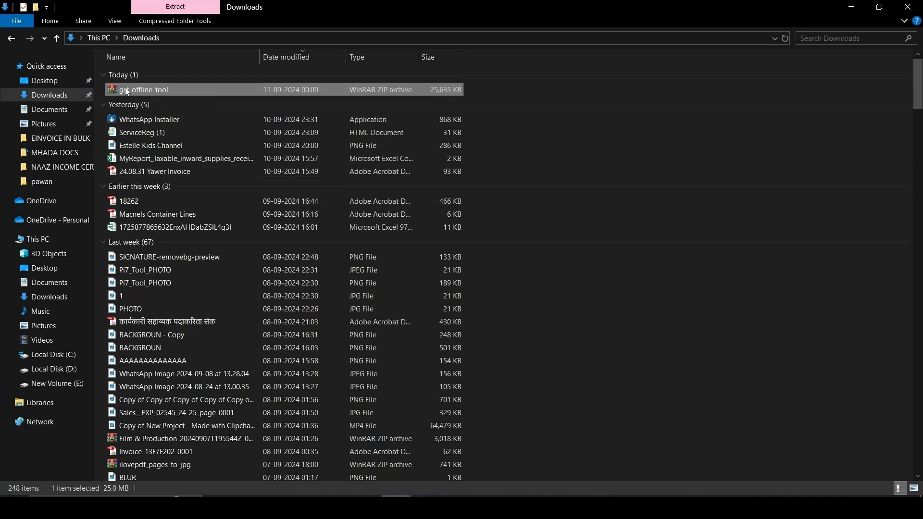
Step: Extract the gst_offline_tool archive within Downloads and open the extracted gst_offline_tool folder
right_click(171, 91)
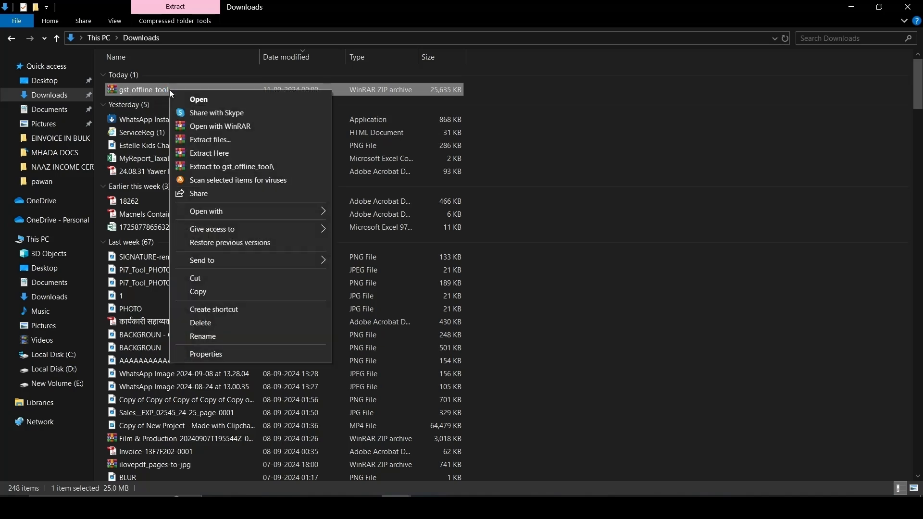
left_click(220, 144)
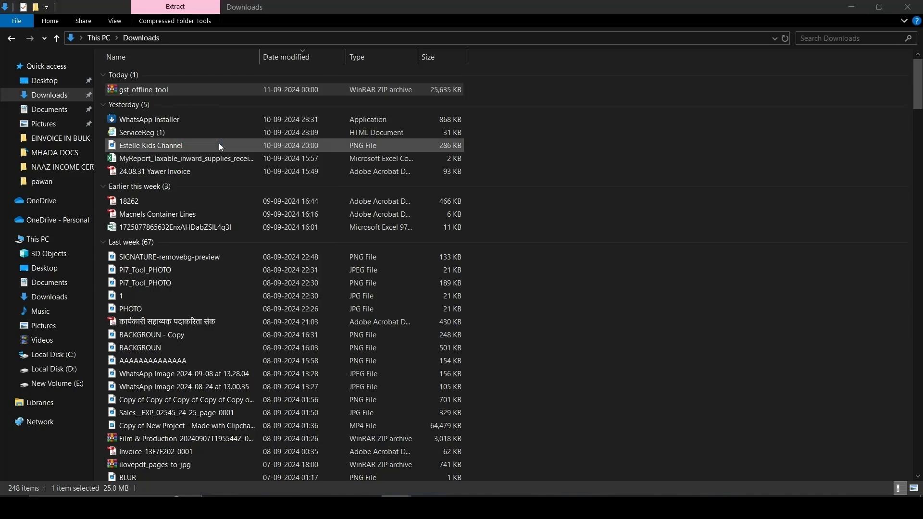
left_click(495, 374)
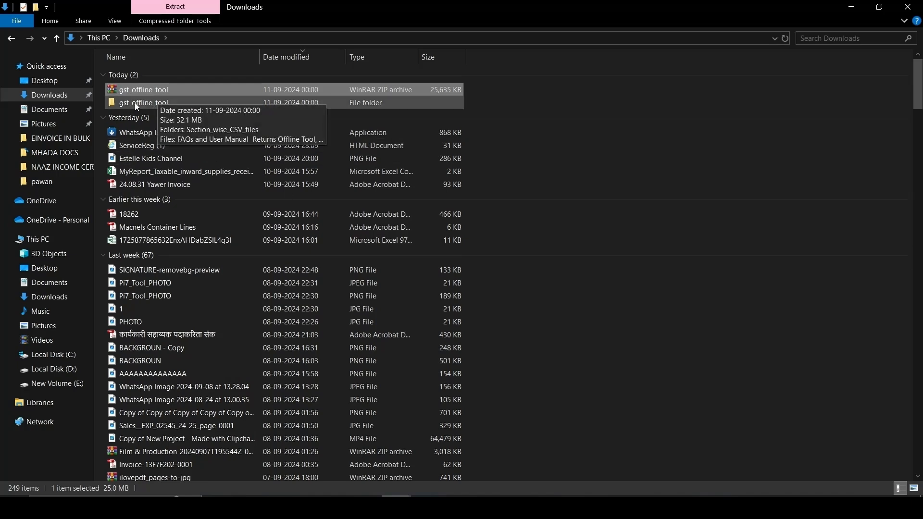
double_click(136, 103)
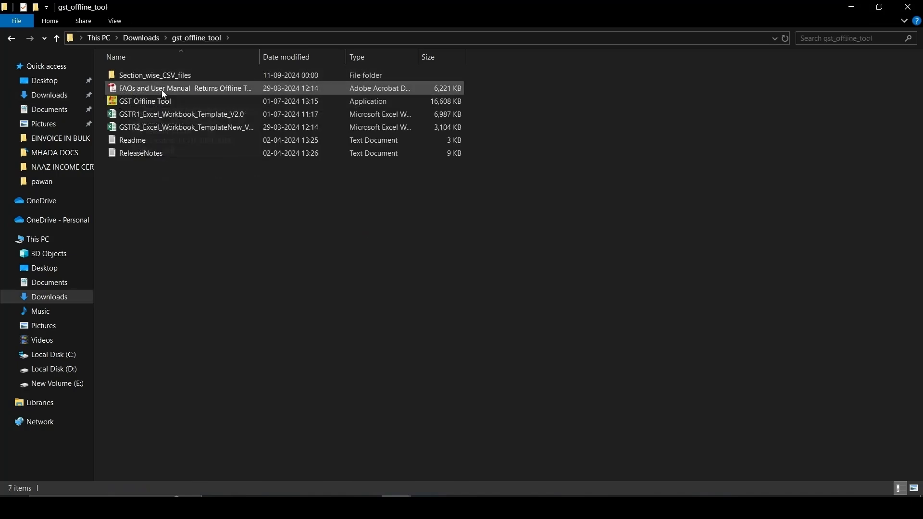
Step: Install GST Offline Tool V3.2 into C:\GST Offline Tool with a desktop shortcut and finish the setup
left_click(131, 102)
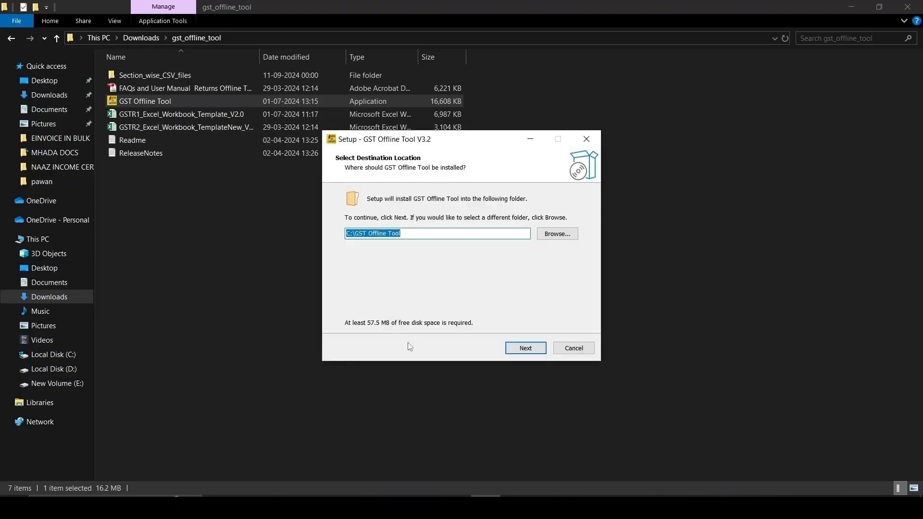
left_click(522, 354)
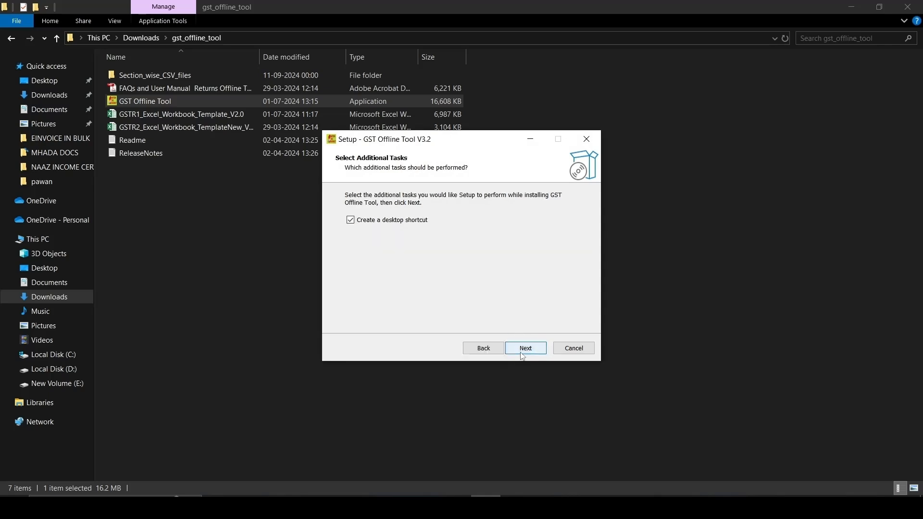
left_click(523, 352)
left_click(523, 354)
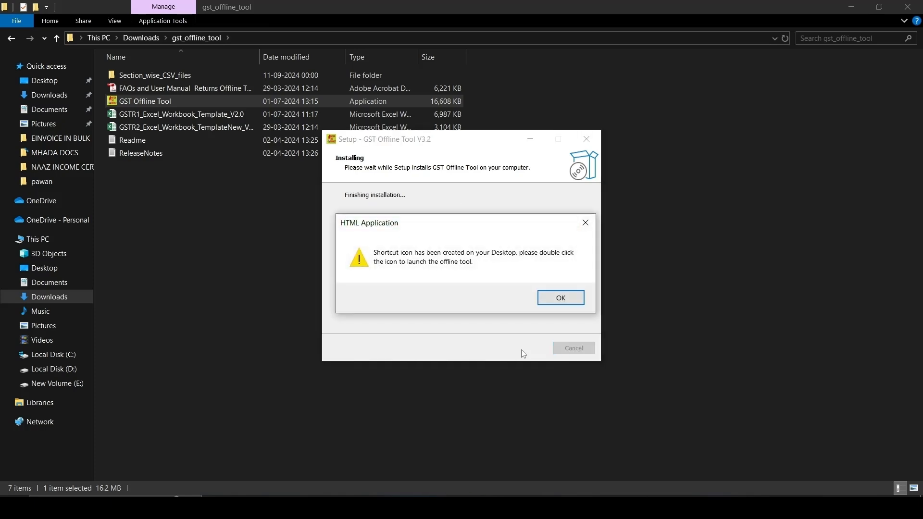
left_click(557, 297)
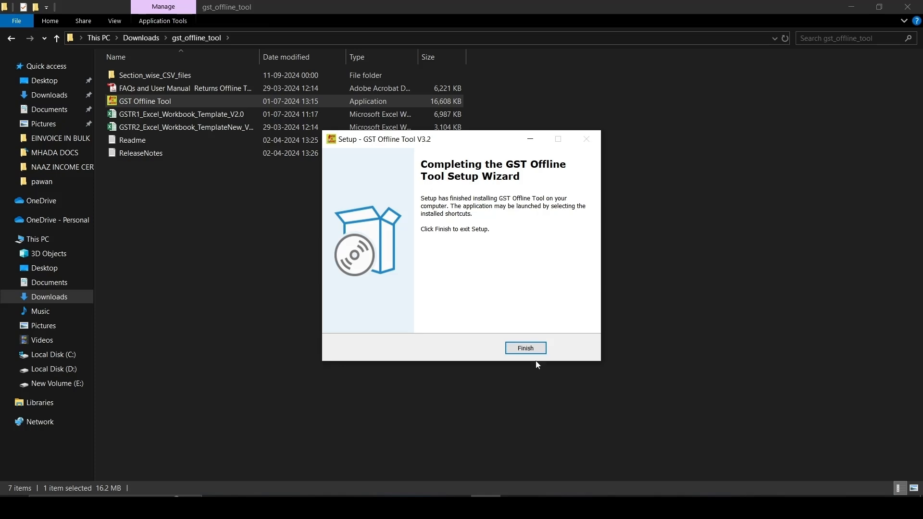
left_click(527, 348)
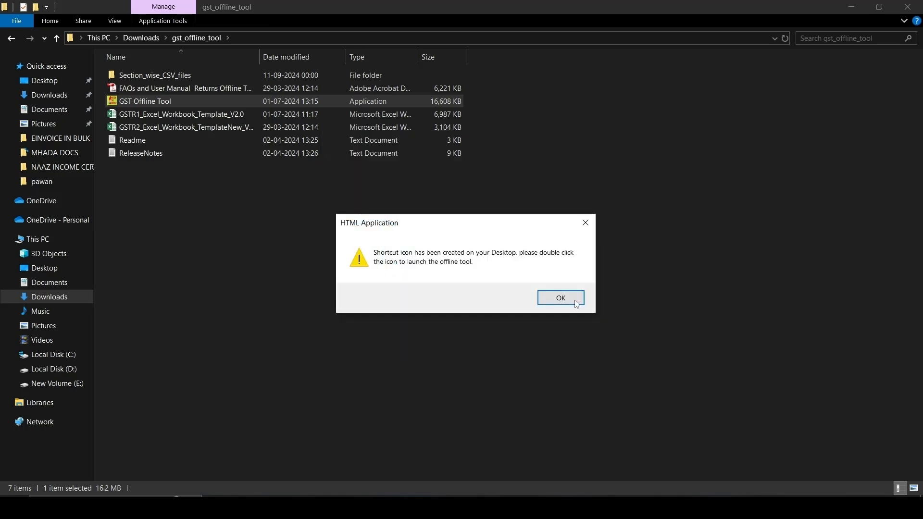
left_click(560, 298)
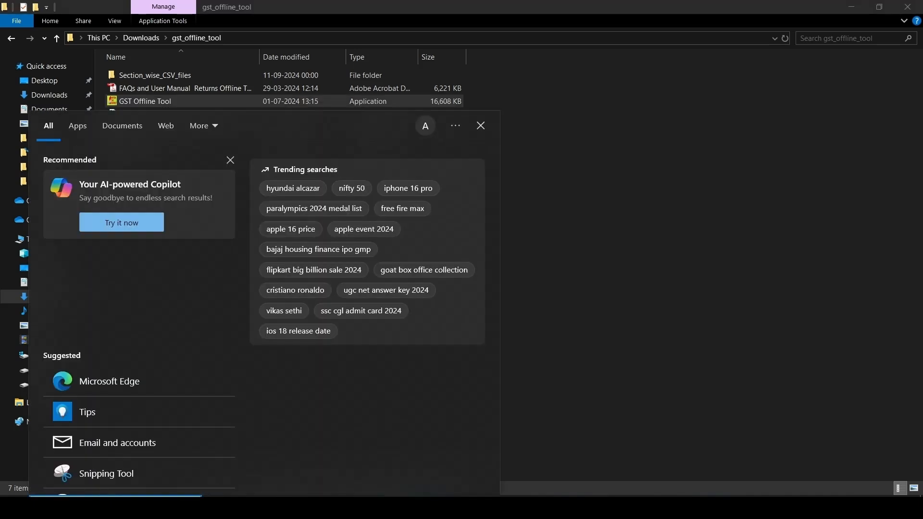
Step: Search Windows for GST, launch the GST Offline Tool and start a new invoice/other data upload for a return
type("GST")
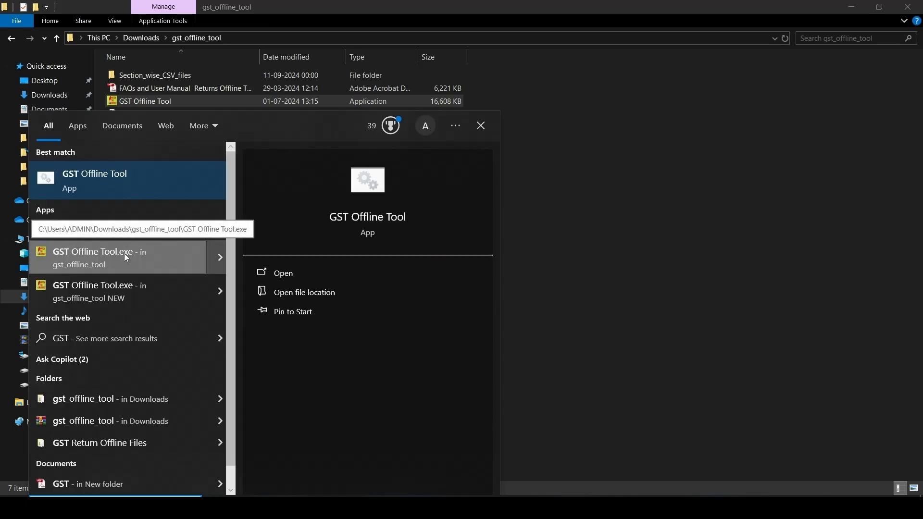
left_click(137, 257)
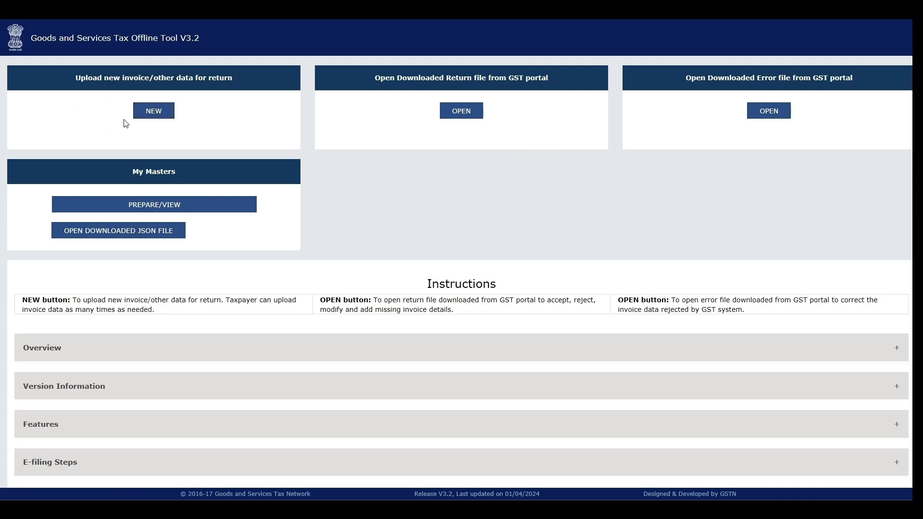
left_click(152, 116)
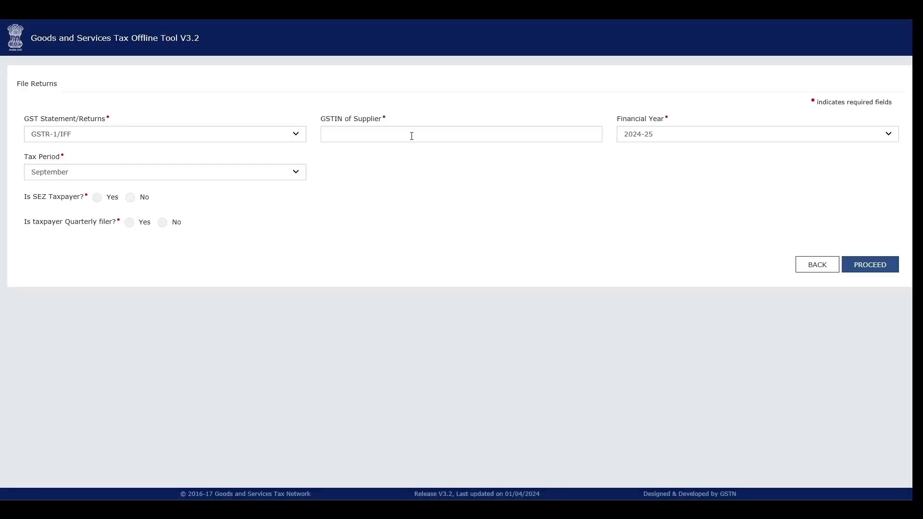
Step: Set the return to GSTR-1/IFF, financial year 2024-25 and tax period August
left_click(126, 142)
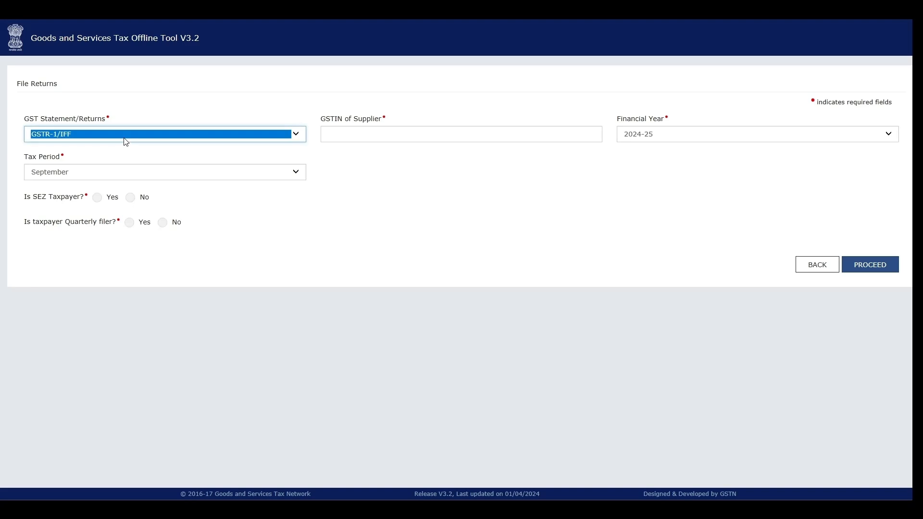
left_click(388, 134)
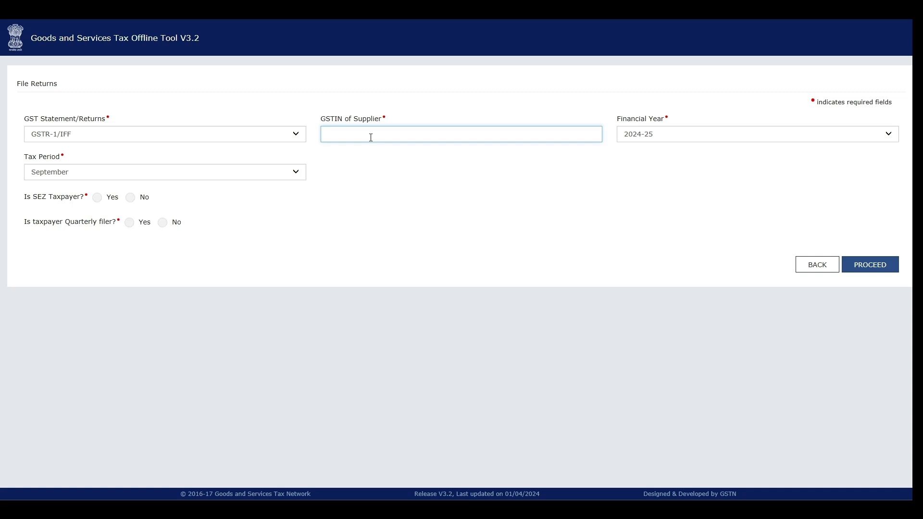
left_click(661, 139)
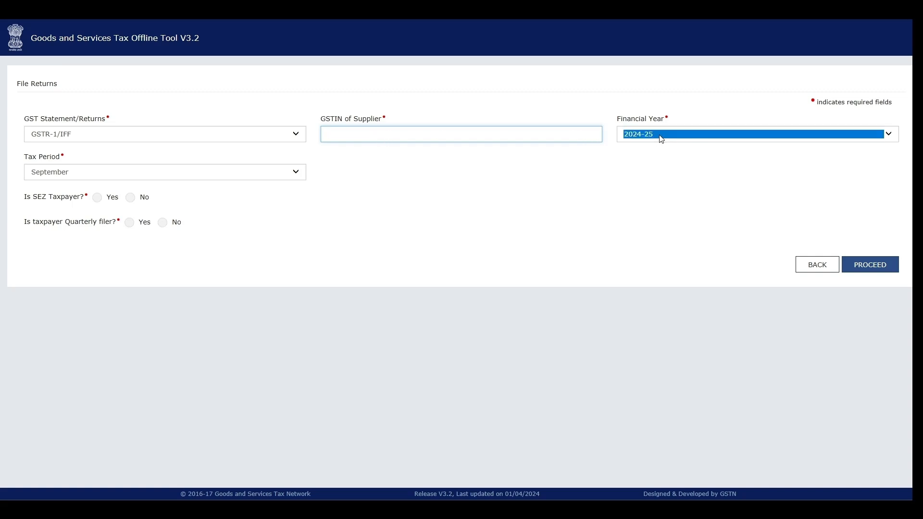
left_click(640, 154)
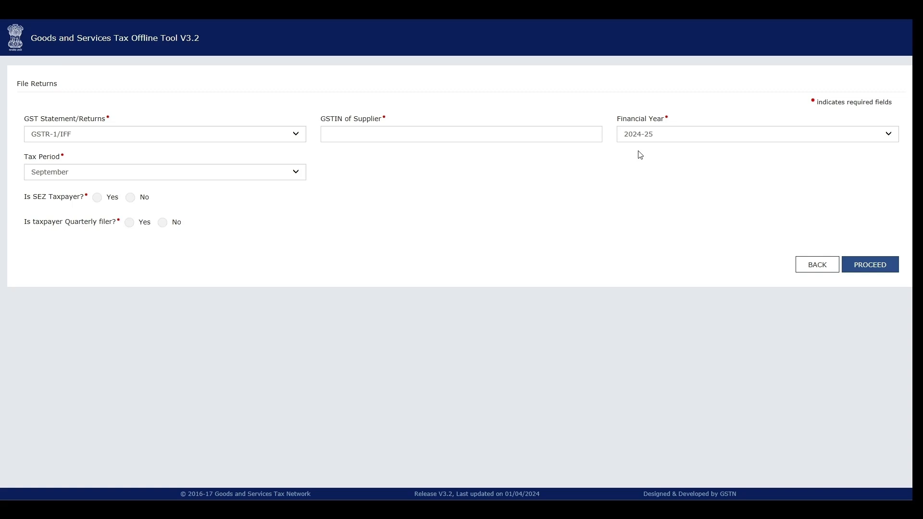
left_click(81, 174)
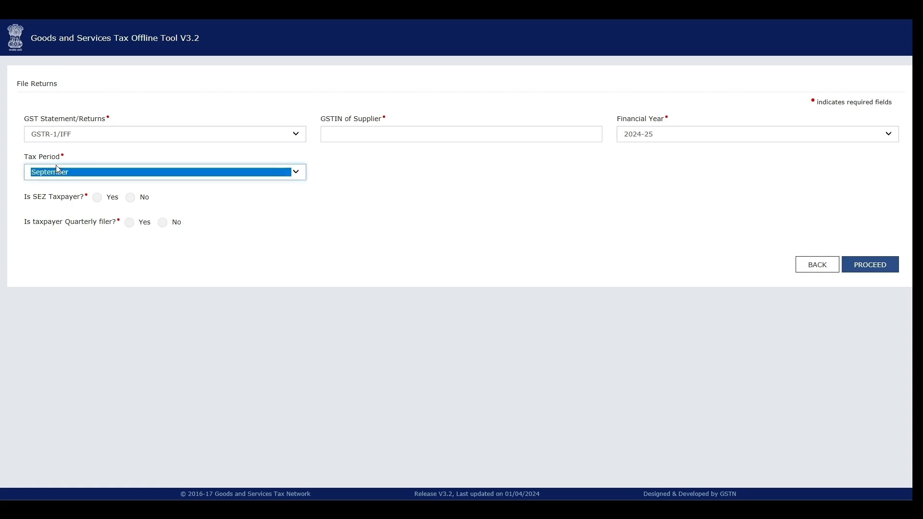
left_click(402, 185)
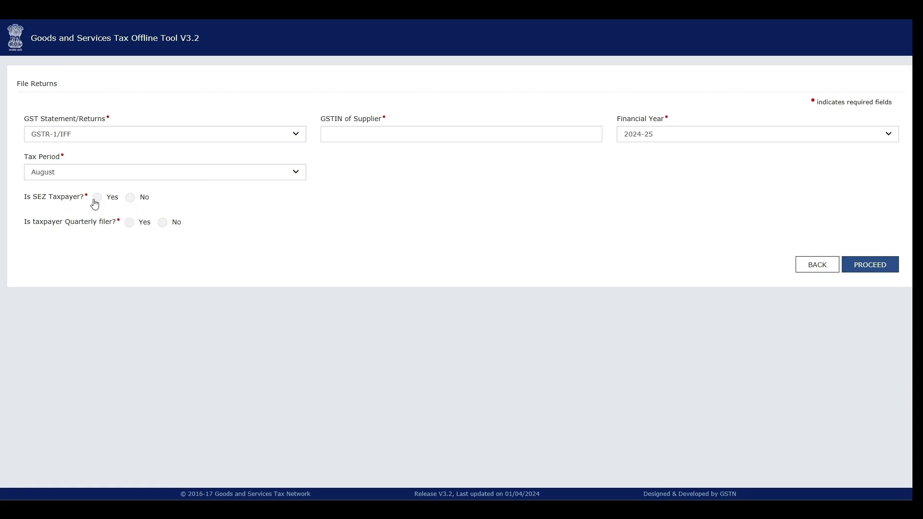
Step: Answer No for SEZ taxpayer, quarterly filer and aggregate turnover greater than 5CR in the preceding financial year
left_click(131, 198)
left_click(162, 226)
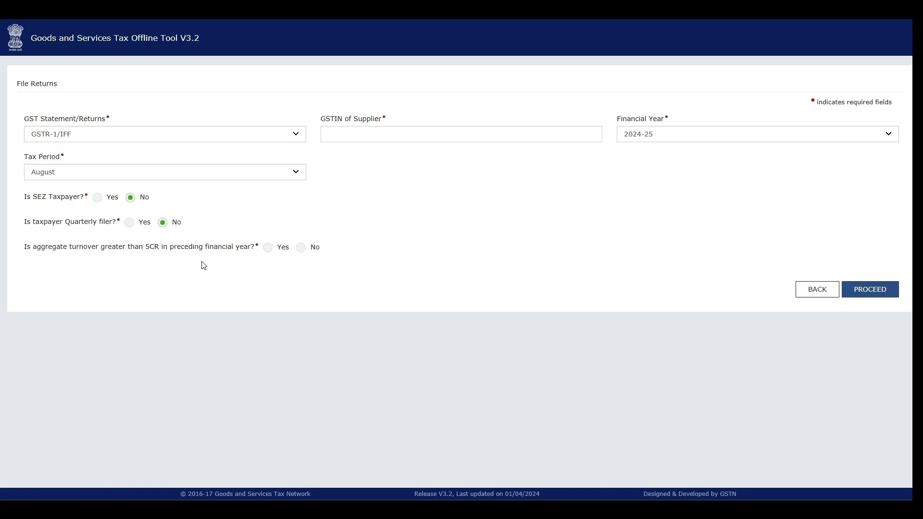
left_click(301, 247)
Step: Paste the supplier's GSTIN, proceed with the return and confirm the entered details
left_click(372, 140)
left_click(871, 290)
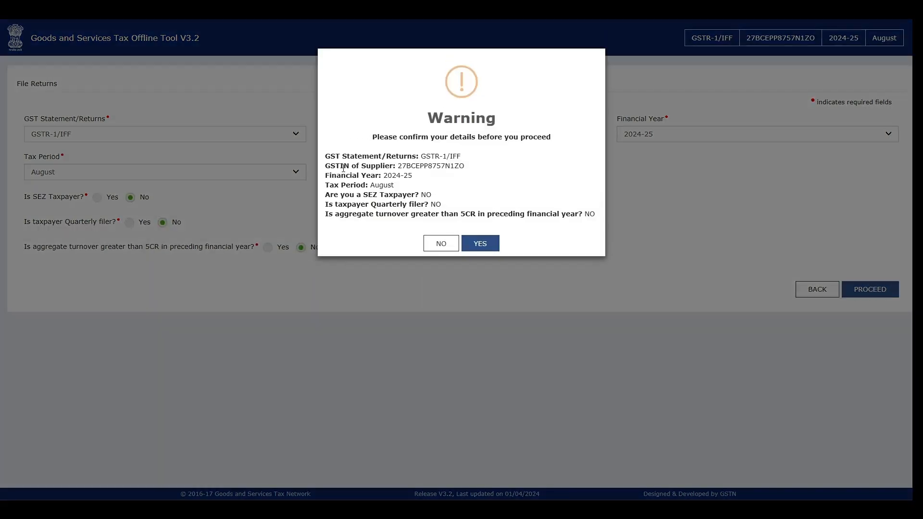
left_click_drag(428, 121, 502, 127)
left_click(502, 128)
left_click_drag(325, 156, 428, 205)
left_click(459, 202)
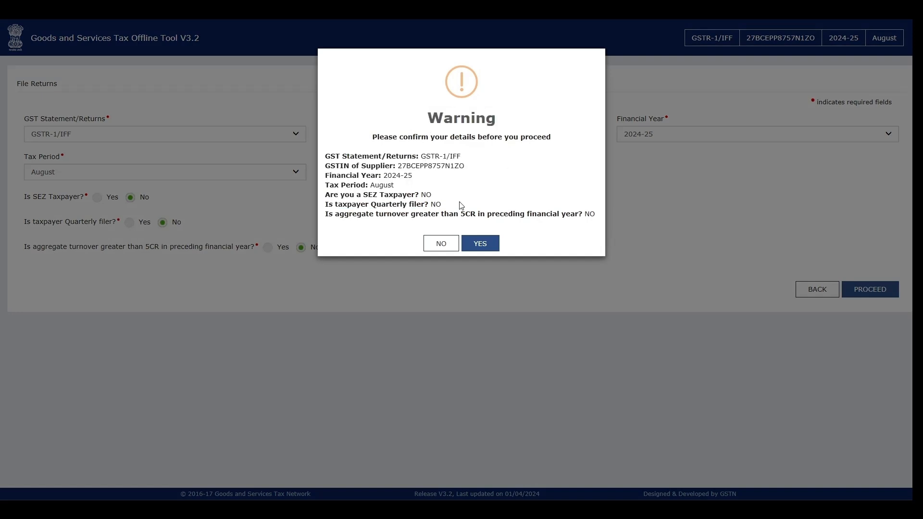
left_click(479, 244)
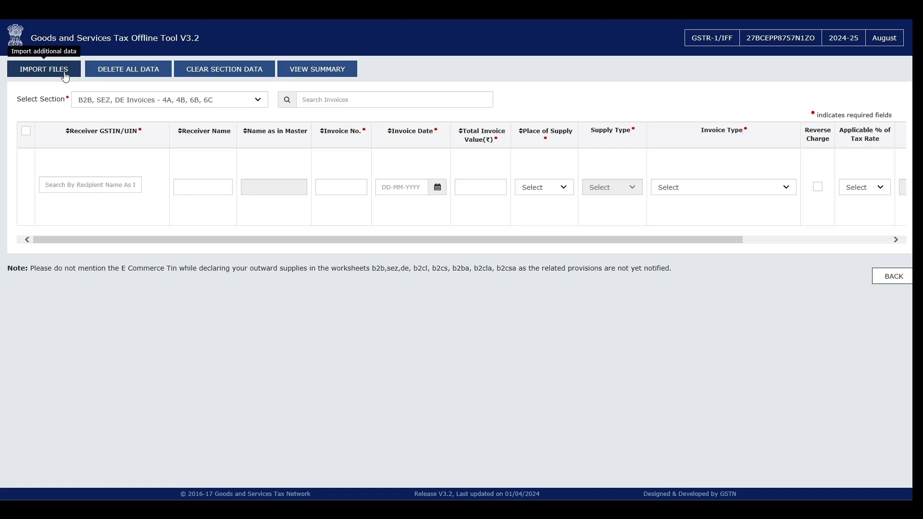
Step: Open the Excel and CSV import page and choose B2B, SEZ, DE Invoices - 4A, 4B, 6B, 6C for single-section import
left_click(33, 72)
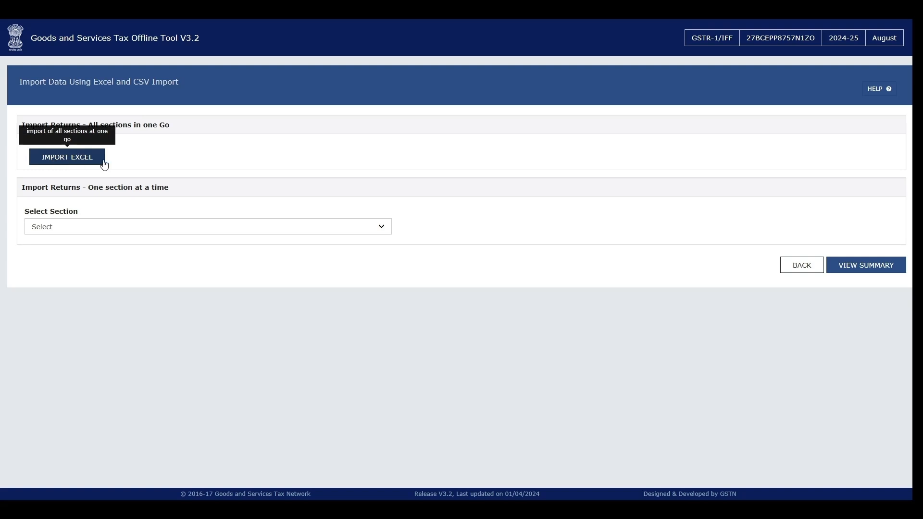
left_click_drag(29, 194, 165, 194)
left_click(164, 194)
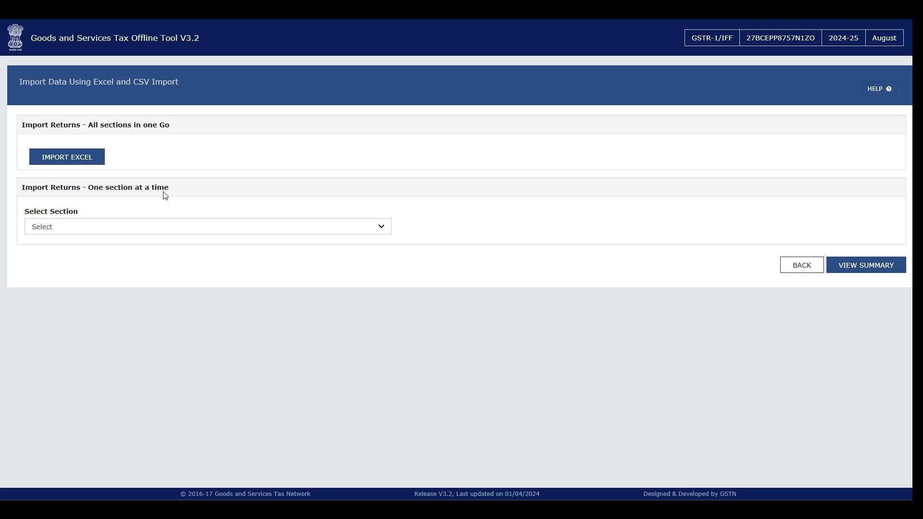
left_click_drag(51, 191, 167, 191)
left_click(134, 205)
left_click(82, 221)
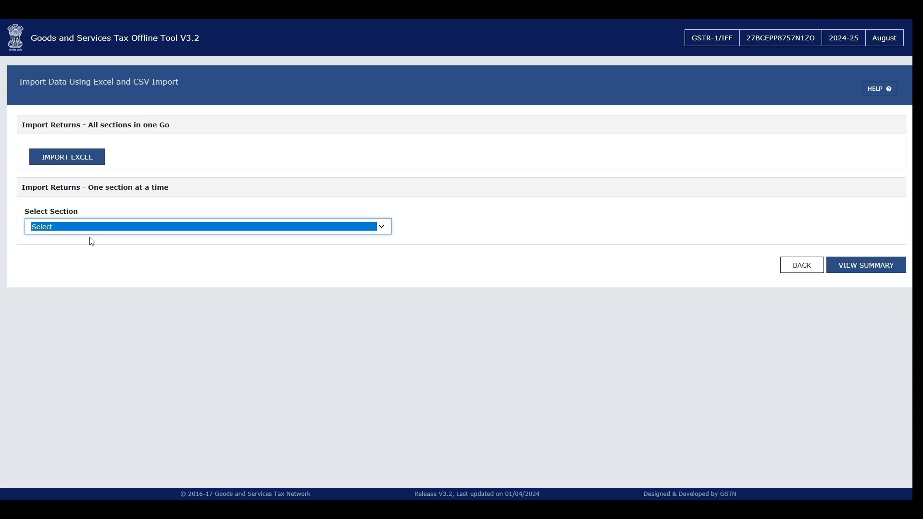
key("Down")
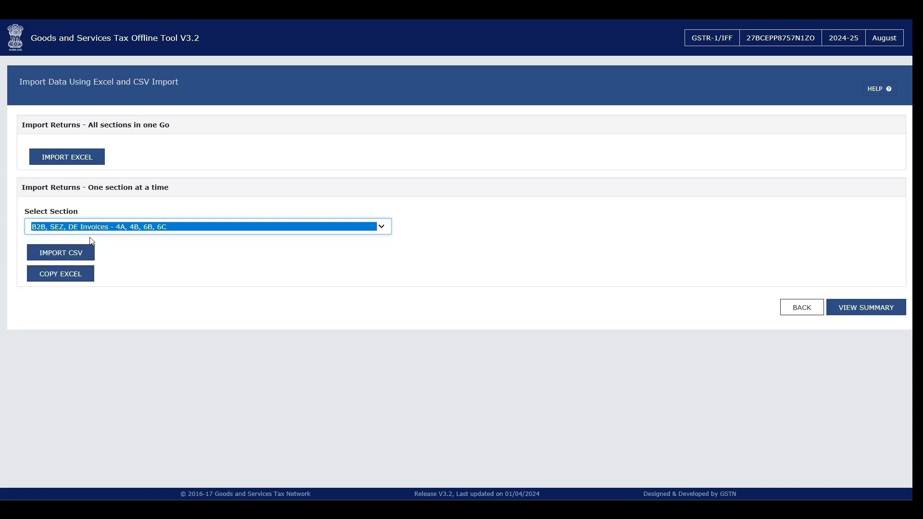
left_click(17, 247)
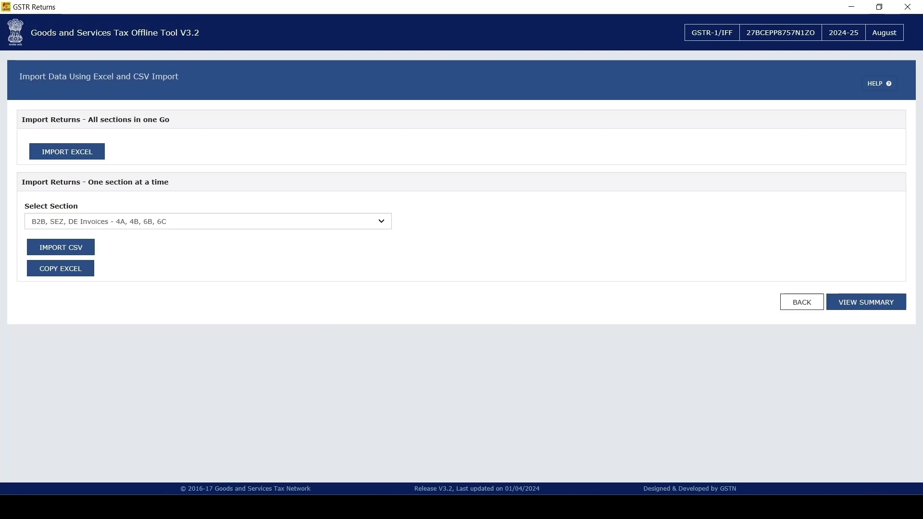
Step: Switch to File Explorer and open the Section_wise_CSV_files folder inside gst_offline_tool
left_click(396, 507)
left_click(343, 461)
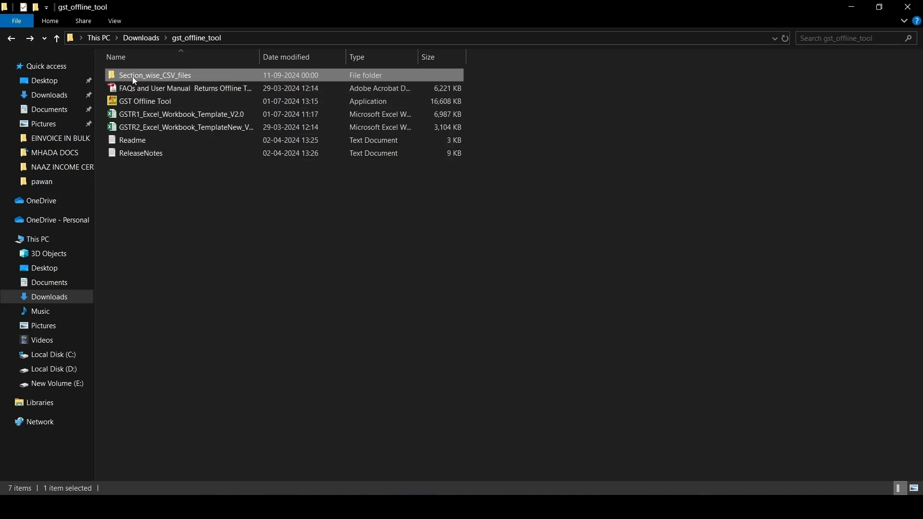
double_click(202, 76)
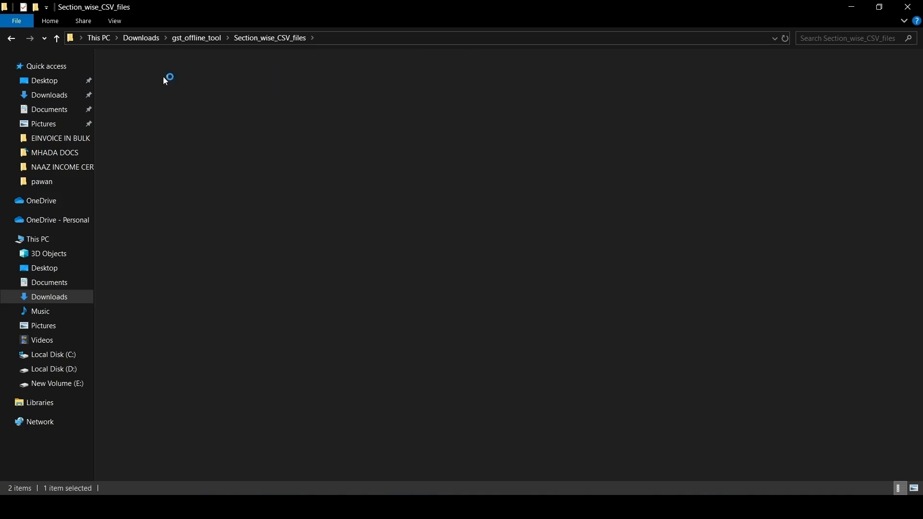
Step: Open the GSTR1 folder and select the b2b,sez,de CSV file
double_click(163, 77)
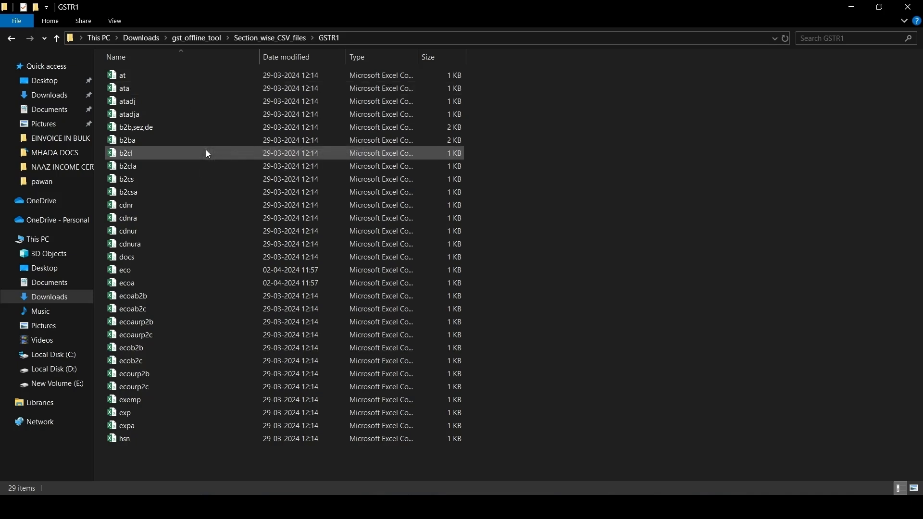
left_click(207, 123)
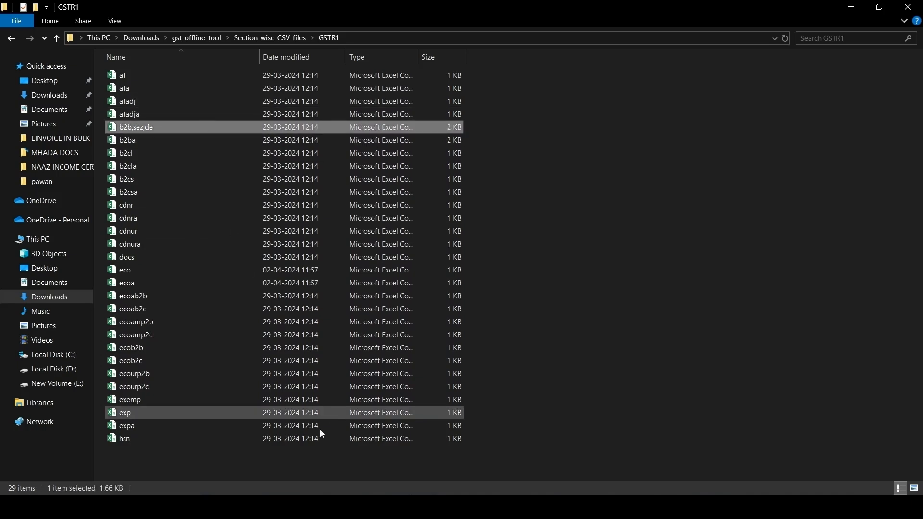
Step: Switch to the SALES AUG-24 workbook and examine its bill dates, bill numbers, party details and amounts
left_click(358, 507)
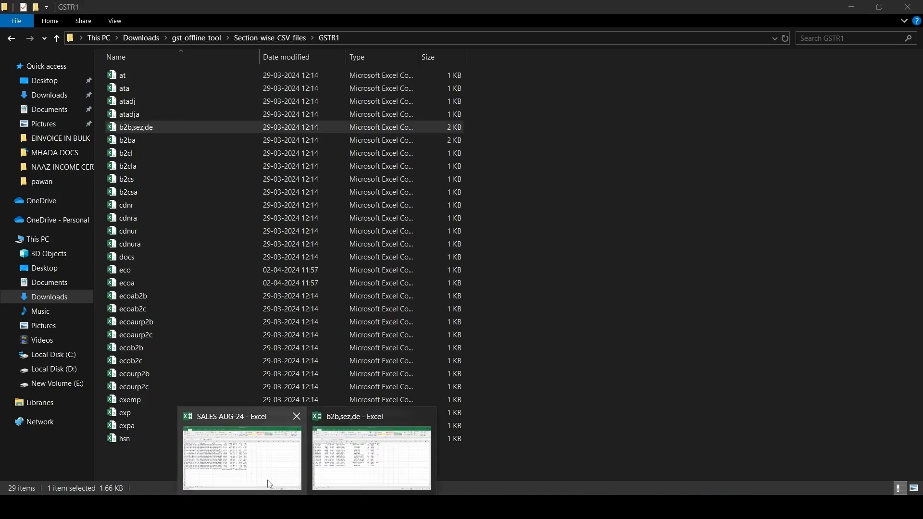
left_click(267, 476)
left_click_drag(58, 130, 462, 332)
left_click(286, 279)
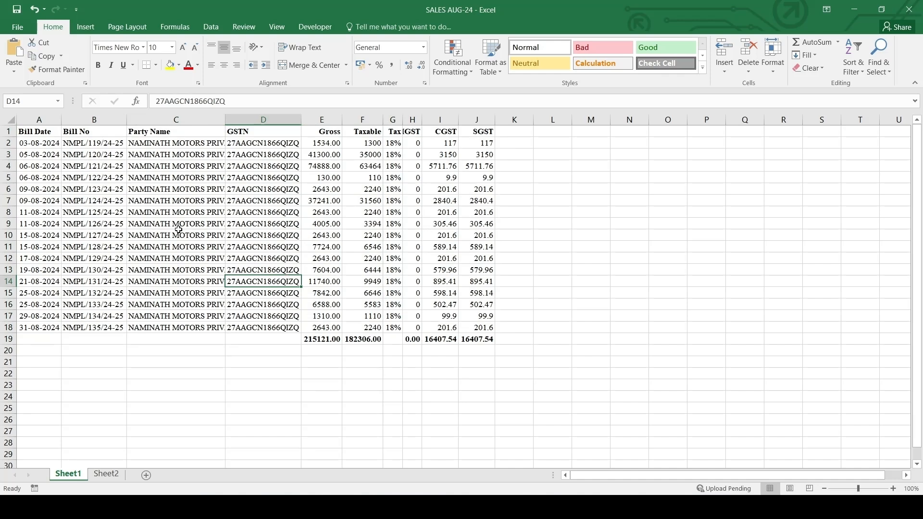
left_click_drag(50, 143, 51, 328)
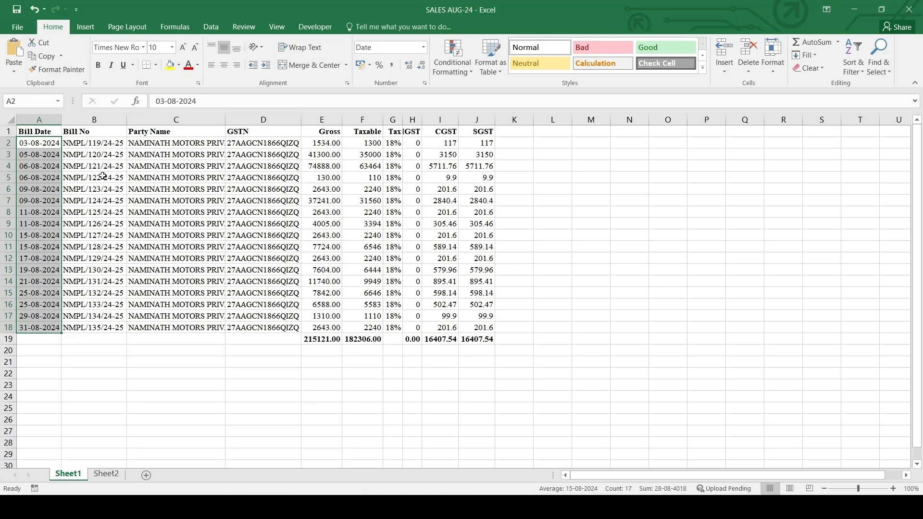
left_click(90, 135)
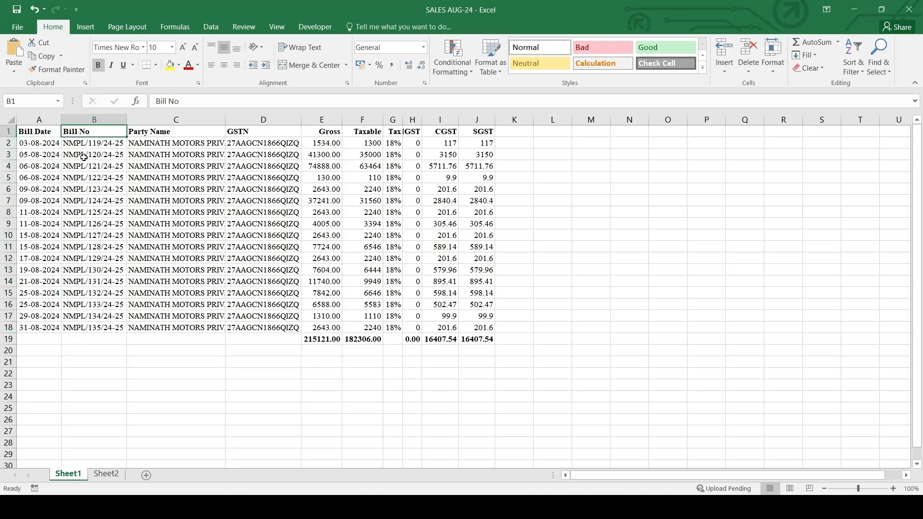
left_click_drag(43, 140, 247, 232)
left_click_drag(183, 201, 468, 330)
left_click(111, 179)
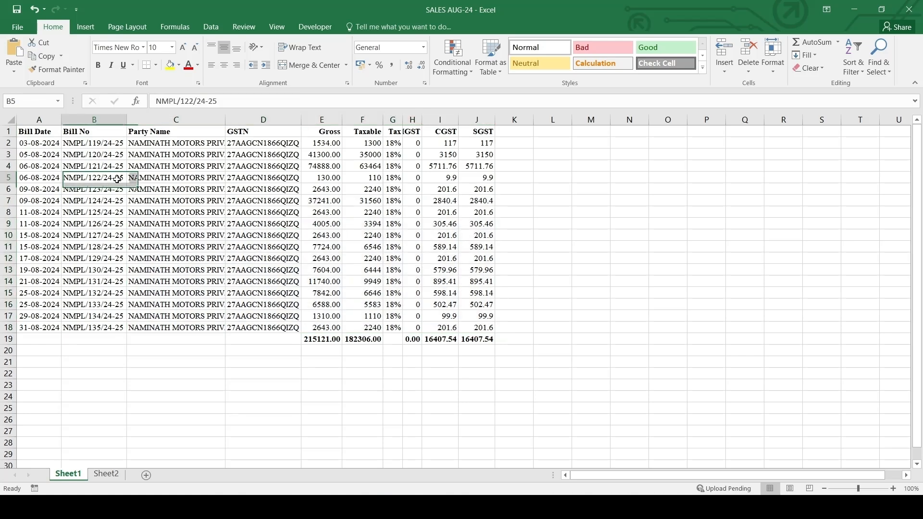
Step: Return to the GSTR1 folder in File Explorer and open the b2b,sez,de CSV file in Excel
mouse_move(396, 507)
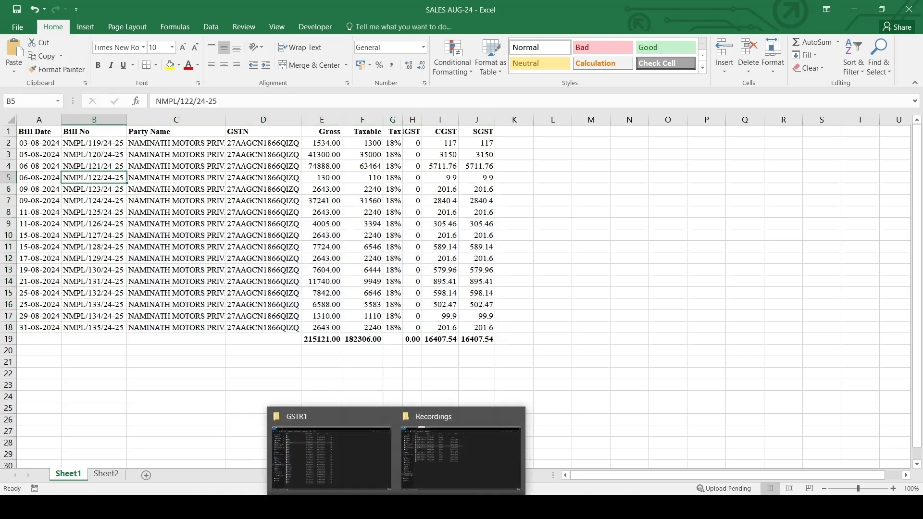
mouse_move(345, 467)
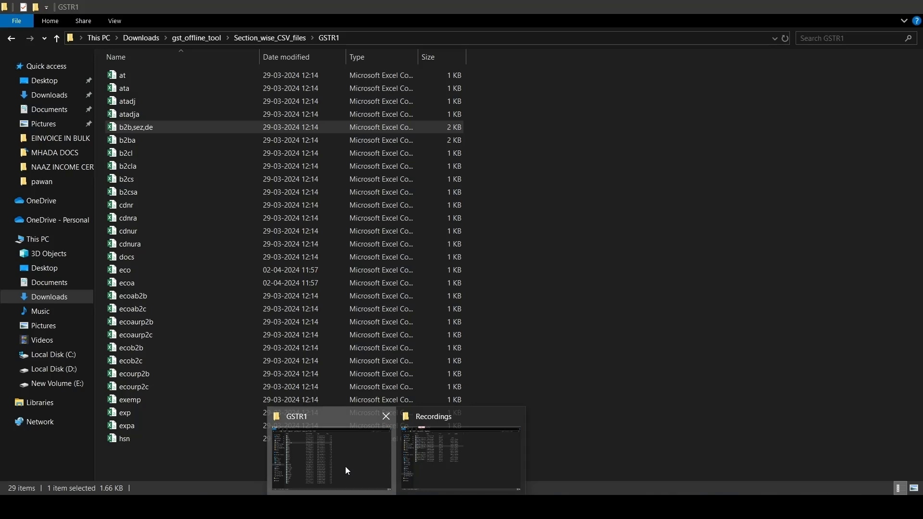
left_click(346, 466)
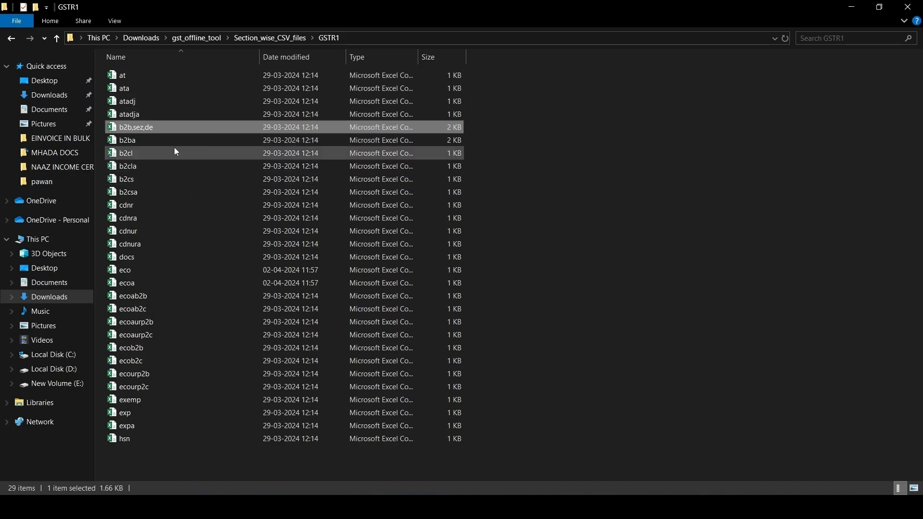
left_click(270, 37)
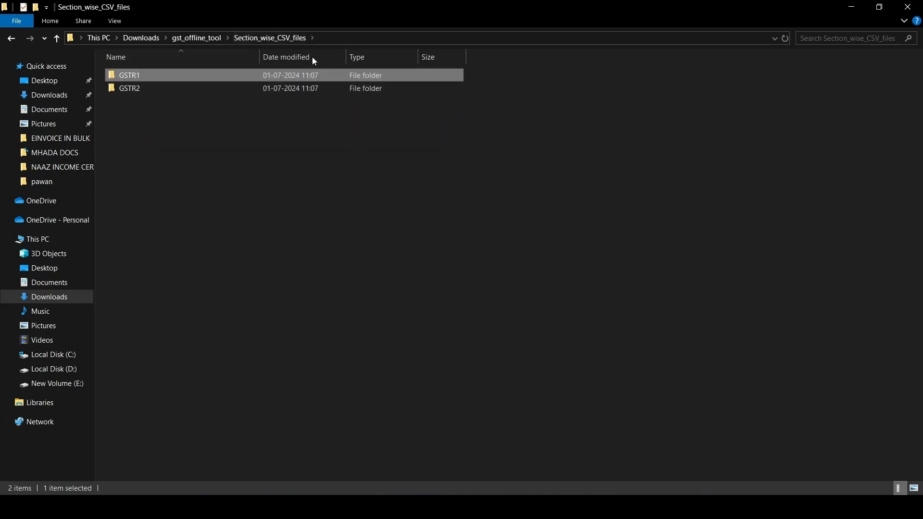
double_click(154, 75)
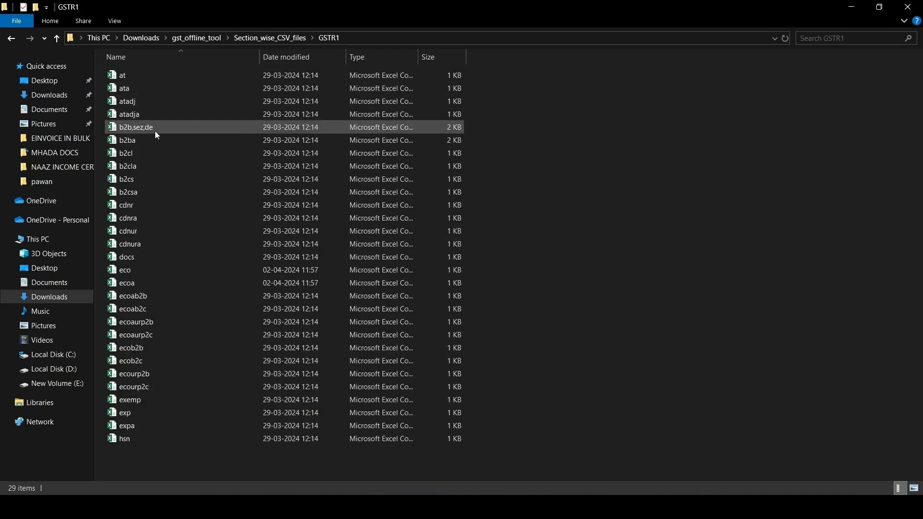
double_click(146, 129)
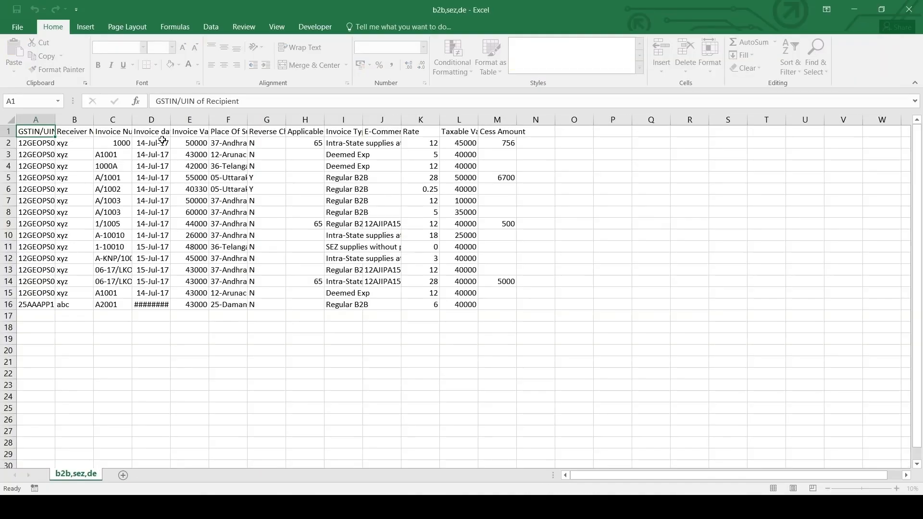
Step: Autofit the widths of all columns in the b2b,sez,de template to their contents
key("ctrl+shift+Right")
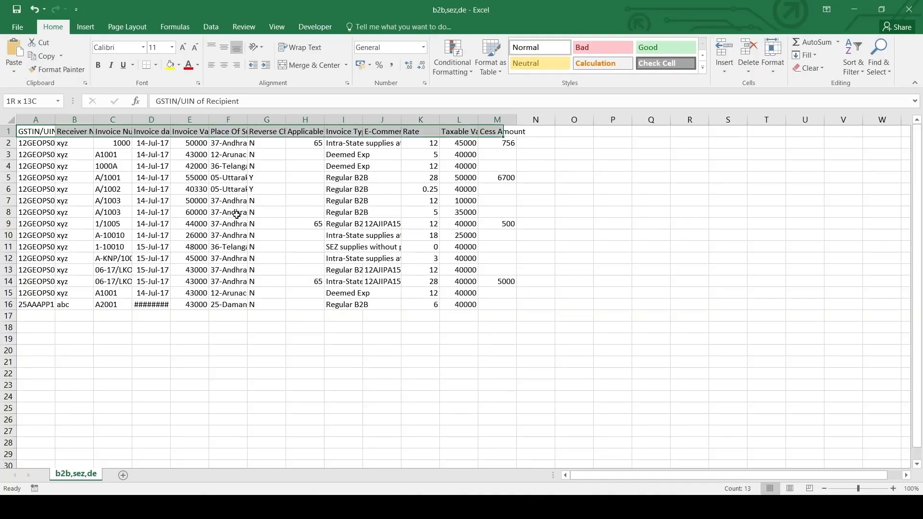
key("ctrl+shift+Down")
key("alt+h")
key("o")
key("i")
key("ctrl+Home")
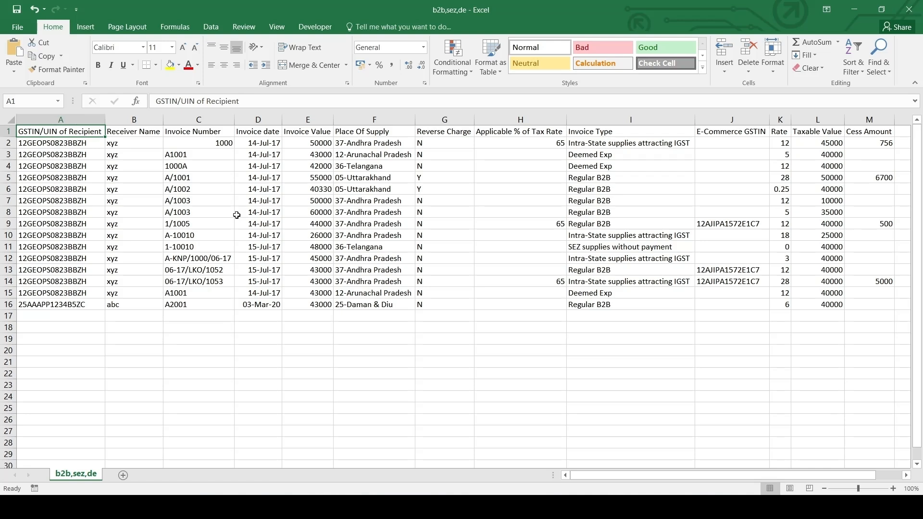
Step: Make the Regular B2B sample row for invoice A/1001 (row 5) bold
key("Right")
key("Down")
key("Right")
key("Right")
key("Right")
key("Right")
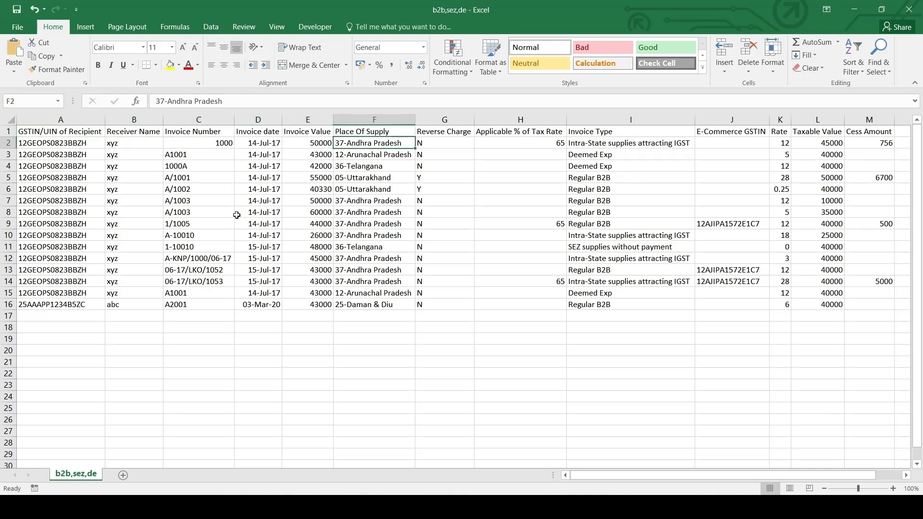
left_click(599, 178)
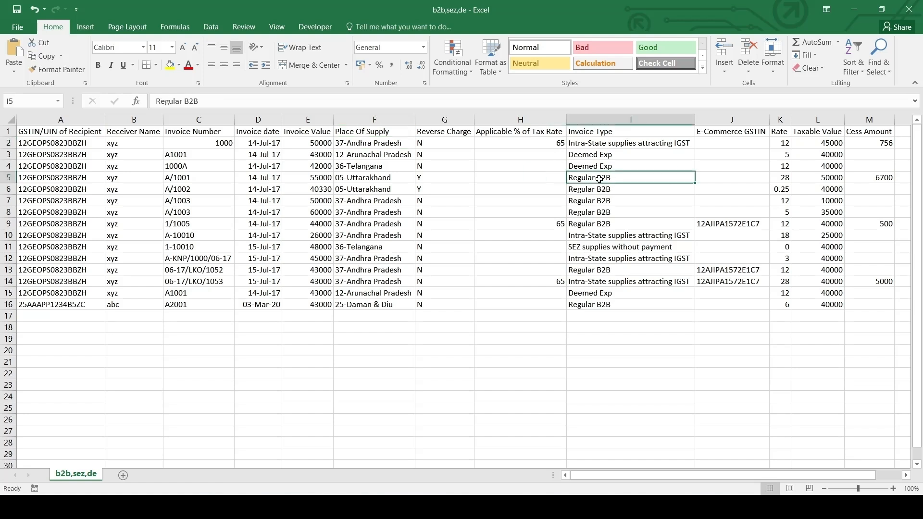
key("shift+space")
key("ctrl+b")
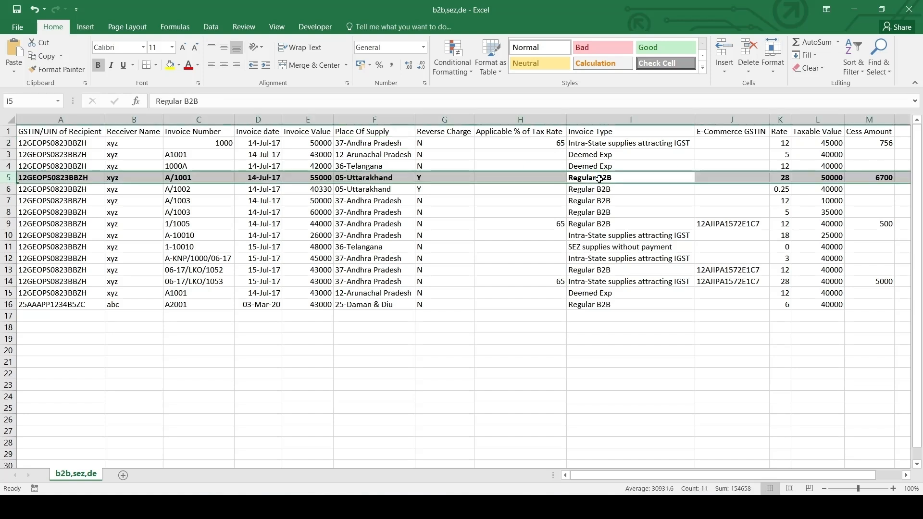
Step: Delete the three sample rows above the bold A/1001 row
key("Up")
key("shift+Up")
key("shift+Up")
key("shift+space")
key("ctrl+minus")
Step: Delete all sample rows below the bold A/1001 row, leaving A3 as the active cell
key("Down")
key("Up")
key("Up")
key("ctrl+shift+Down")
key("shift+space")
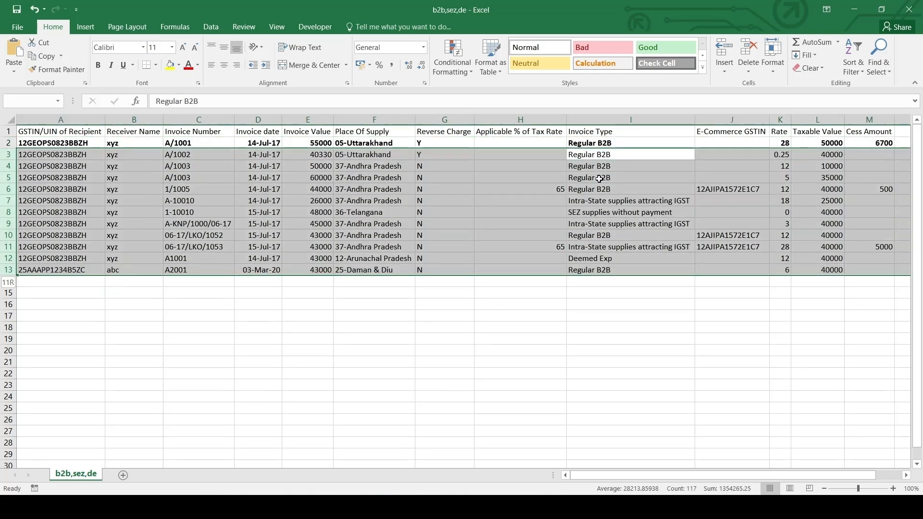
key("ctrl+minus")
key("Home")
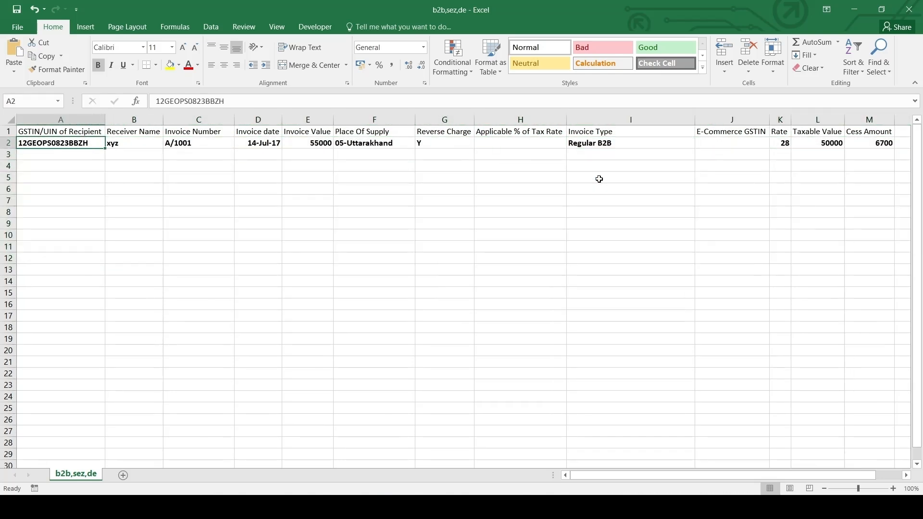
key("shift+space")
key("Down")
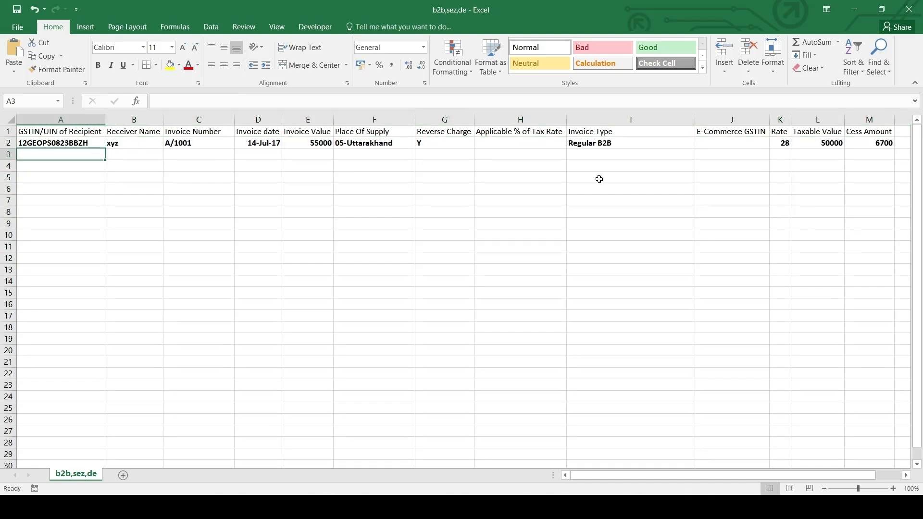
Step: Copy the GSTN column data D2:D18 from SALES AUG-24 into GSTIN/UIN of Recipient, starting at A3 of b2b,sez,de
key("alt+Tab")
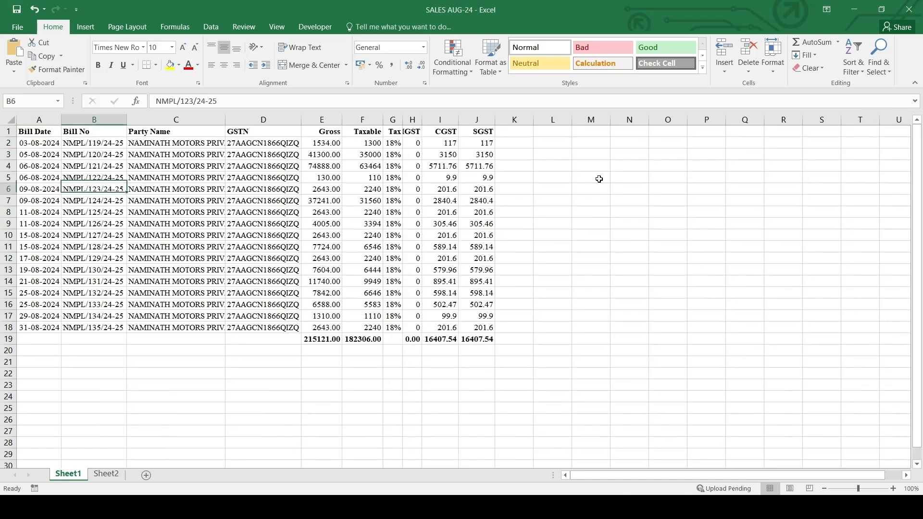
key("Up")
key("Up")
key("Up")
key("Right")
key("Right")
key("ctrl+shift+Down")
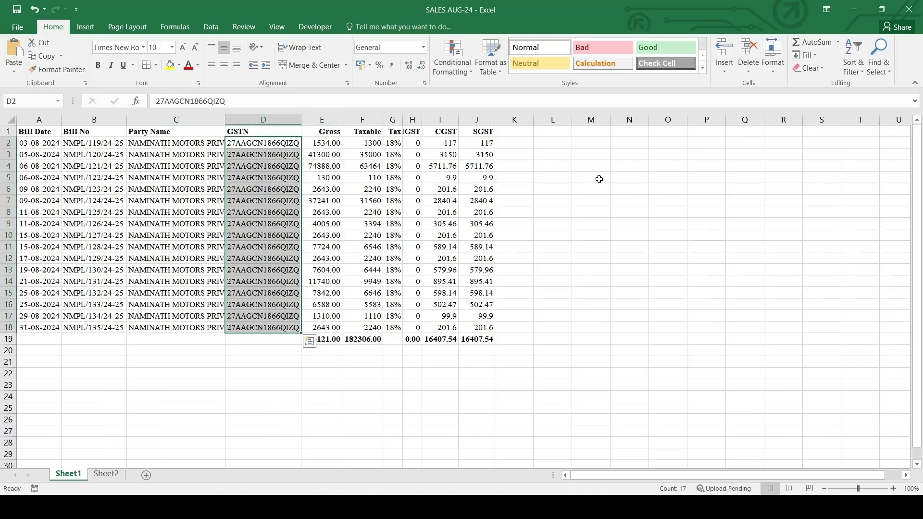
key("ctrl+c")
key("alt+Tab")
key("ctrl+v")
key("Right")
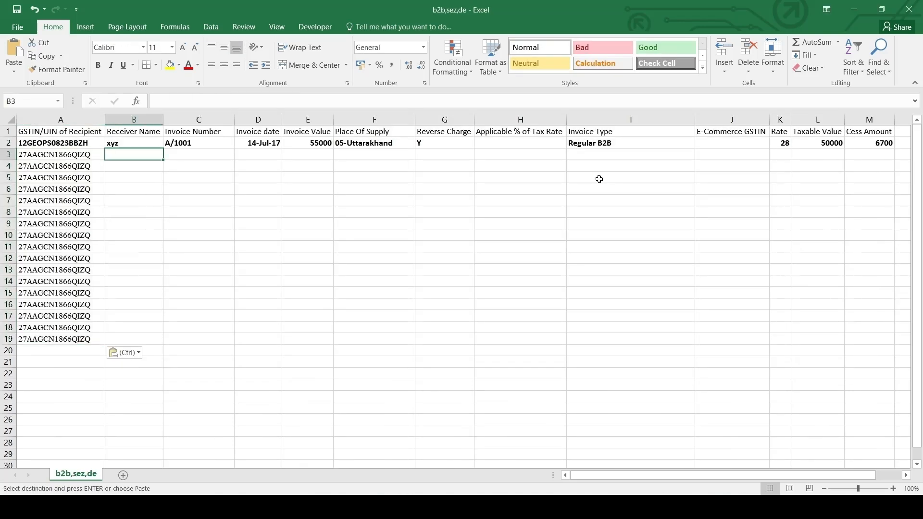
Step: Copy the Party Name data C2:C18 from SALES AUG-24 into the Receiver Name column starting at B3
key("alt+Tab")
key("Left")
key("ctrl+shift+Down")
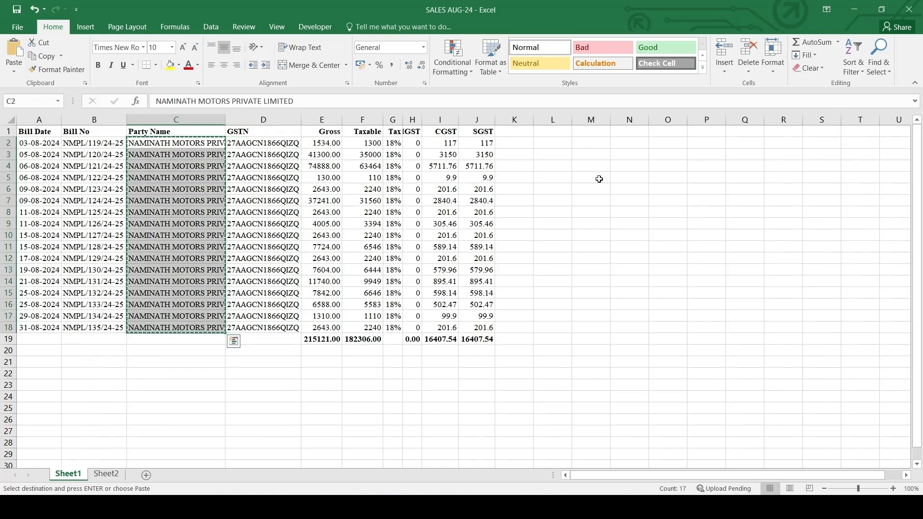
key("ctrl+c")
key("alt+Tab")
key("ctrl+v")
key("Right")
Step: Copy the Bill No data B2:B18 from SALES AUG-24 into the Invoice Number column starting at C3
key("alt+Tab")
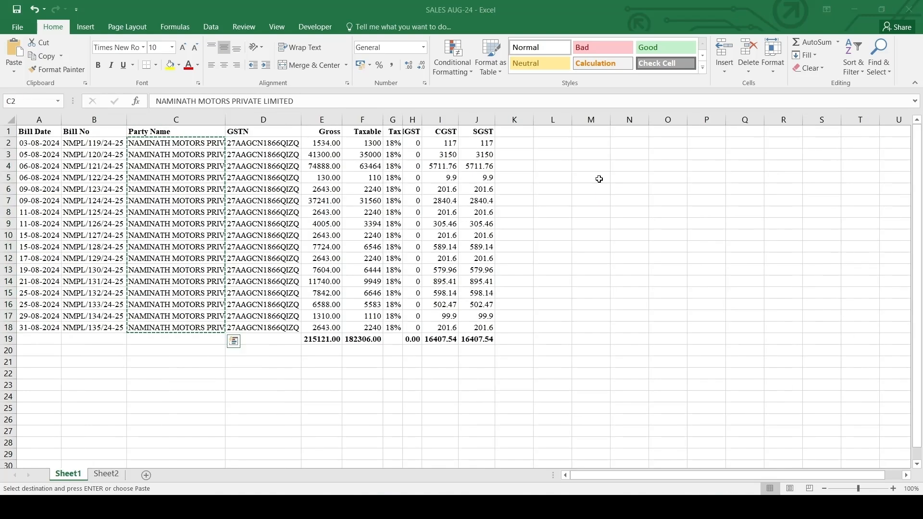
key("Left")
key("ctrl+shift+Down")
key("ctrl+c")
key("alt+Tab")
key("ctrl+v")
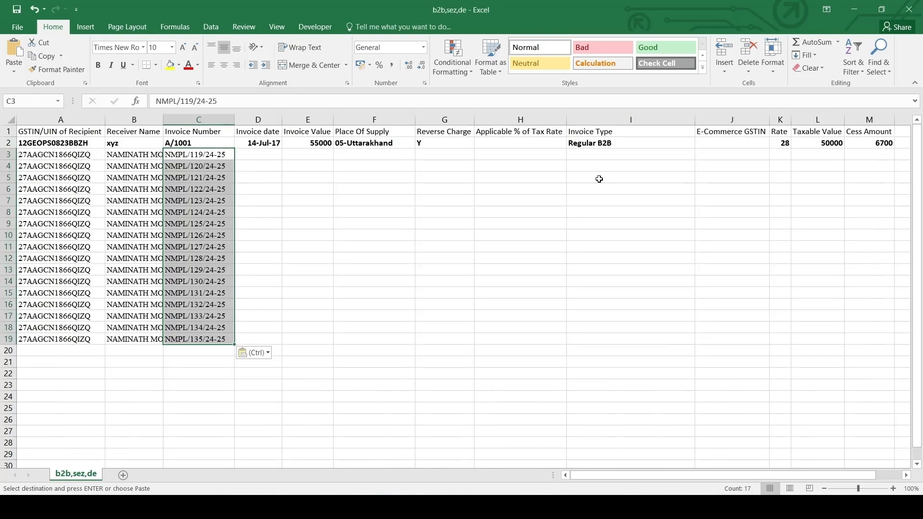
key("Left")
key("Right")
key("Right")
Step: Copy the Bill Date data A2:A18 from SALES AUG-24 into the Invoice date column starting at D3
key("alt+Tab")
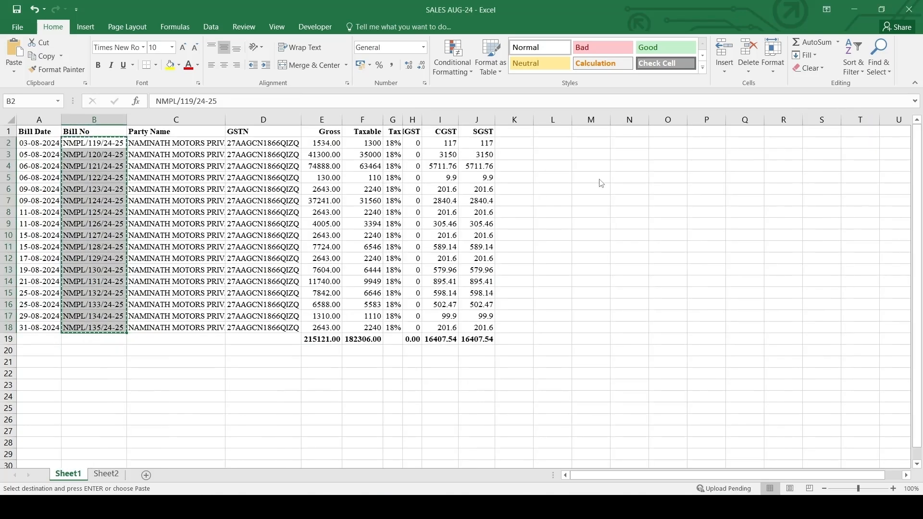
key("Left")
key("ctrl+shift+Down")
key("ctrl+c")
key("alt+Tab")
key("ctrl+v")
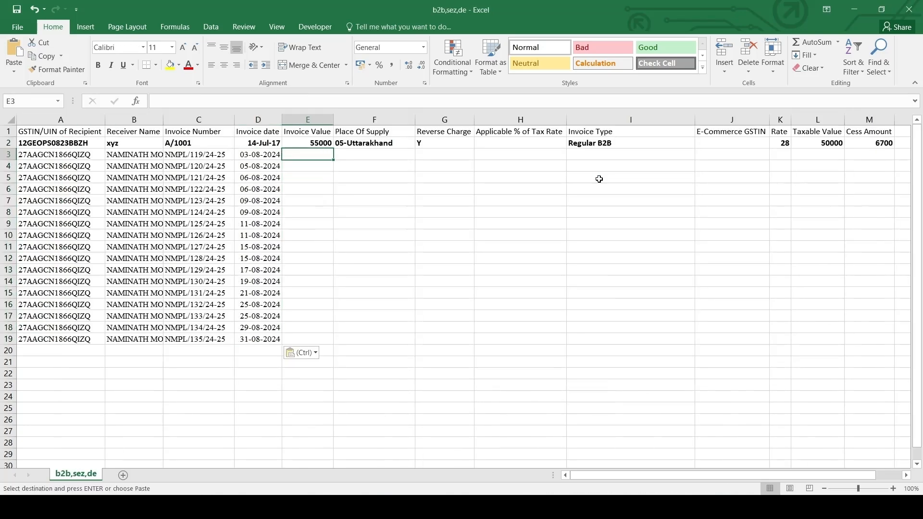
Step: Copy the Gross amounts E2:E18 from SALES AUG-24 into the Invoice Value column starting at E3
key("alt+Tab")
key("Right")
key("Right")
key("Right")
key("Right")
key("ctrl+shift+Down")
key("ctrl+c")
key("alt+Tab")
key("ctrl+v")
key("Right")
key("Left")
key("Right")
Step: Apply the Neutral cell style to the Place Of Supply header in F1
key("Up")
key("Up")
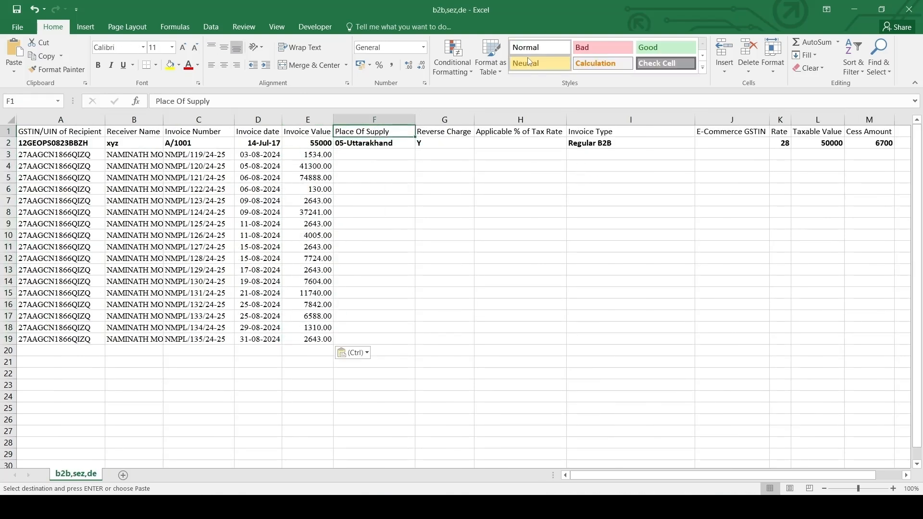
left_click(529, 61)
Step: Fill Regular B2B from I2 down the Invoice Type column to row 19
left_click(439, 158)
key("Right")
key("Left")
key("Left")
key("Right")
key("Right")
key("Right")
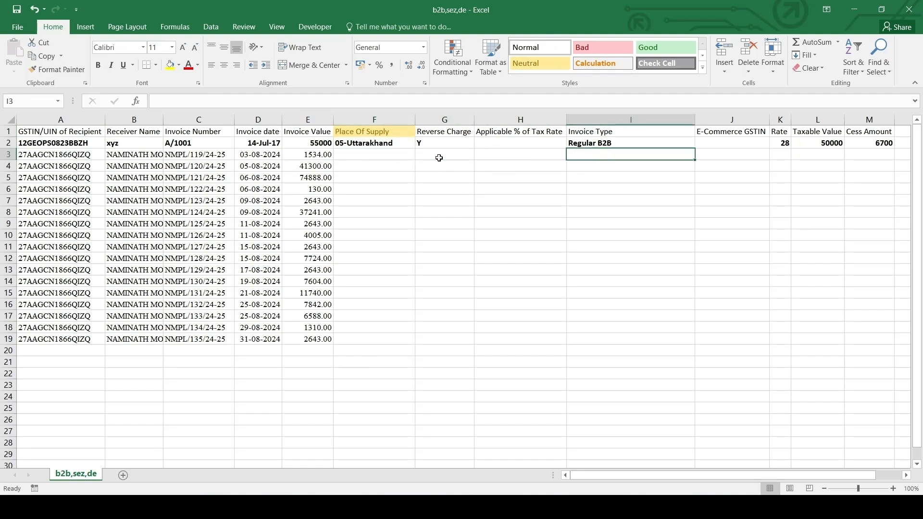
key("Up")
key("Down")
key("Up")
key("shift+Down")
key("shift+Down")
key("shift+Down")
key("shift+Down")
key("shift+Down")
key("shift+Down")
key("shift+Down")
key("shift+Down")
key("shift+Down")
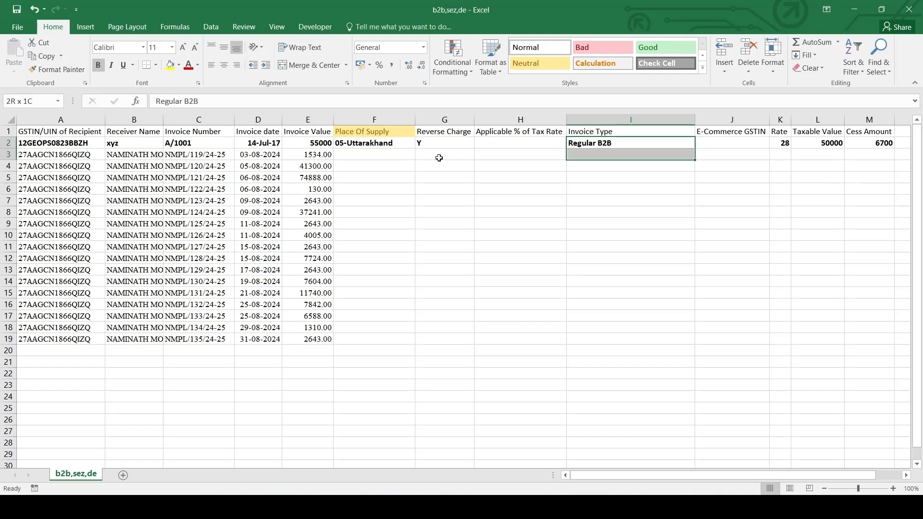
key("shift+Down")
key("shift+Down")
key("shift+Down")
key("shift+Down")
key("shift+Down")
key("shift+Down")
key("shift+Down")
key("shift+Down")
key("ctrl+d")
Step: Enter a Rate of 18 in K3 and fill it down to K19 for all invoices
key("Right")
key("Down")
key("Left")
key("Right")
key("Right")
type("18")
key("Left")
key("Left")
key("ctrl+Down")
key("Right")
key("Right")
key("ctrl+shift+Up")
key("ctrl+d")
key("Right")
key("ctrl+Up")
key("Down")
Step: Copy the Taxable amounts F2:F18 from SALES AUG-24 into the Taxable Value column starting at L3
key("alt+Tab")
key("Right")
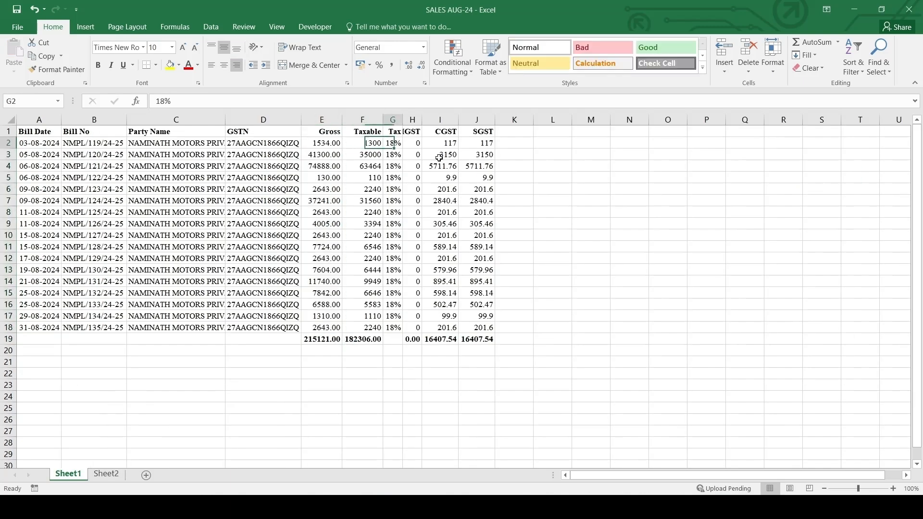
key("shift+Down")
key("shift+Down")
key("shift+Down")
key("shift+Down")
key("shift+Down")
key("shift+Down")
key("shift+Down")
key("shift+Down")
key("shift+Down")
key("shift+Down")
key("shift+Down")
key("shift+Down")
key("shift+Down")
key("shift+Down")
key("shift+Down")
key("shift+Down")
key("ctrl+c")
key("alt+Tab")
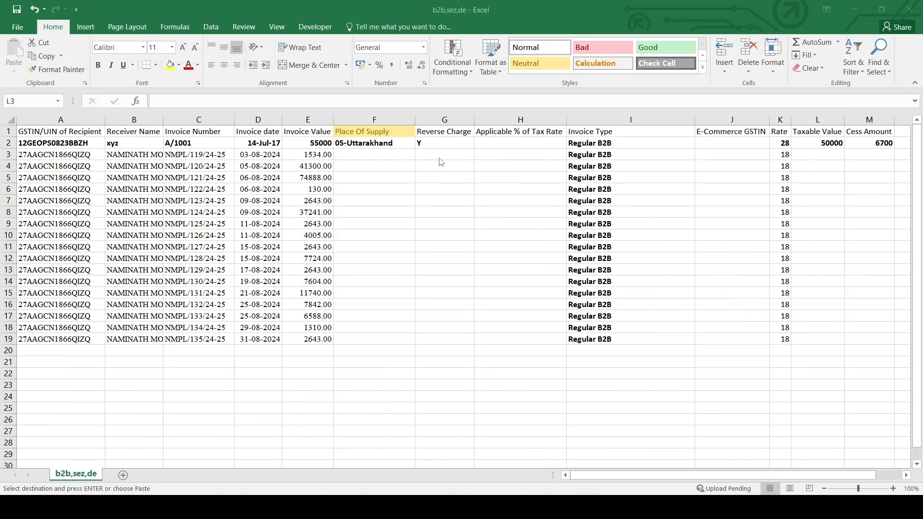
key("ctrl+v")
key("Right")
Step: Remove the bold formatting from the sample entry in row 2
key("Up")
key("ctrl+Left")
key("ctrl+Left")
key("ctrl+Left")
key("ctrl+Left")
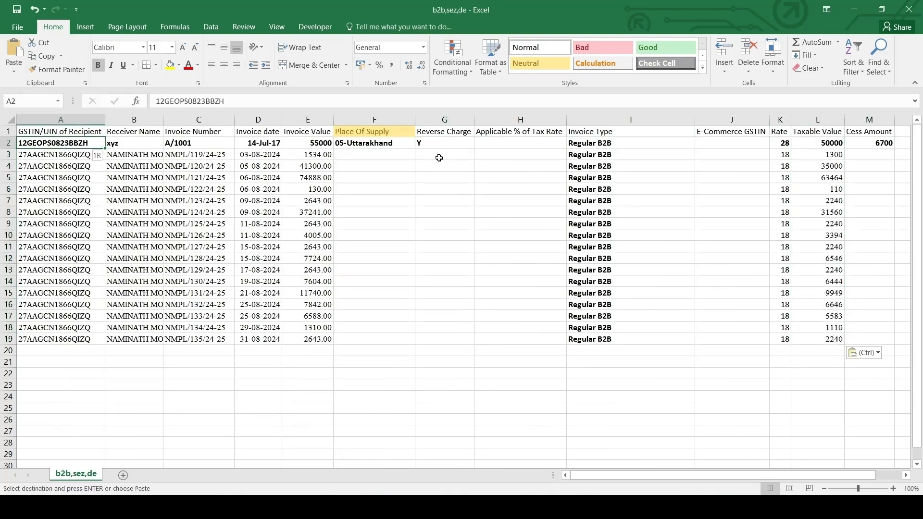
key("shift+space")
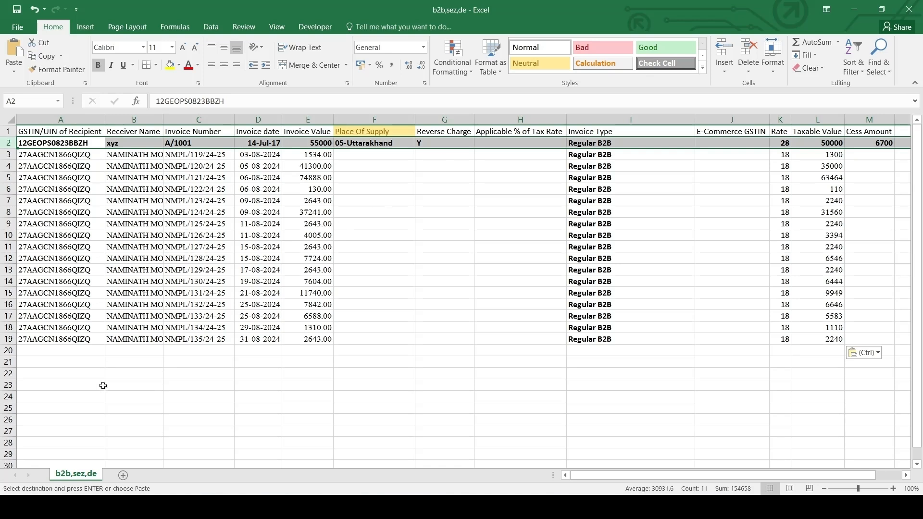
key("ctrl+b")
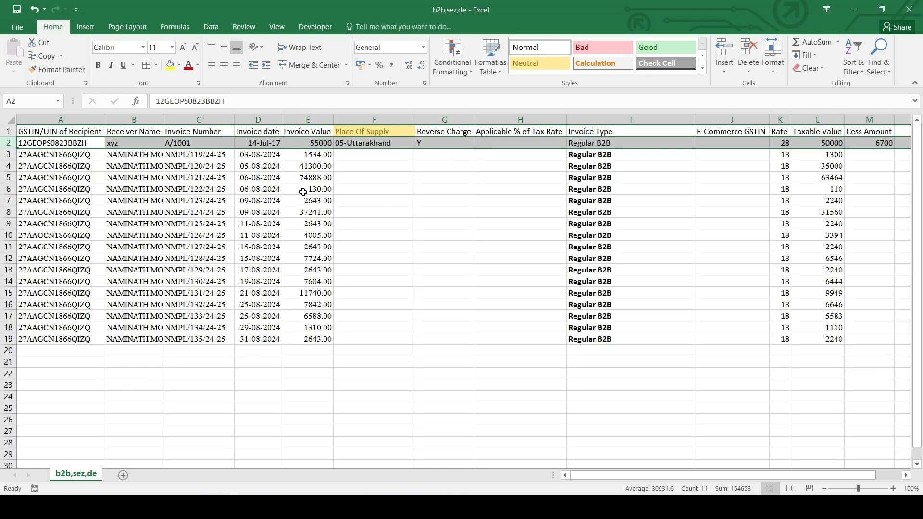
Step: Highlight the sample invoice date in D2 with yellow fill and undo the highlight
left_click(252, 144)
left_click(169, 66)
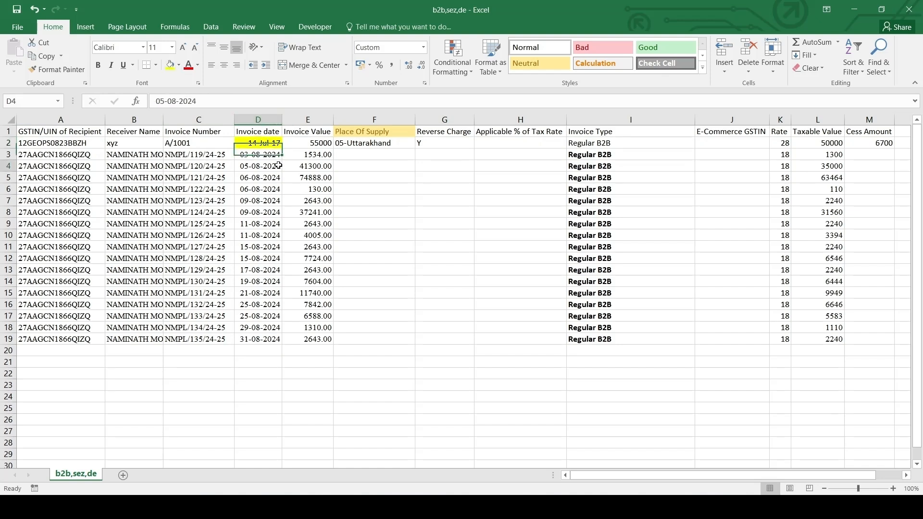
left_click_drag(270, 156, 287, 313)
left_click(267, 214)
left_click_drag(265, 160, 274, 300)
left_click(262, 139)
key("ctrl+z")
Step: Copy the date format of D2 onto the invoice dates in D3:D19 with Format Painter
left_click(66, 71)
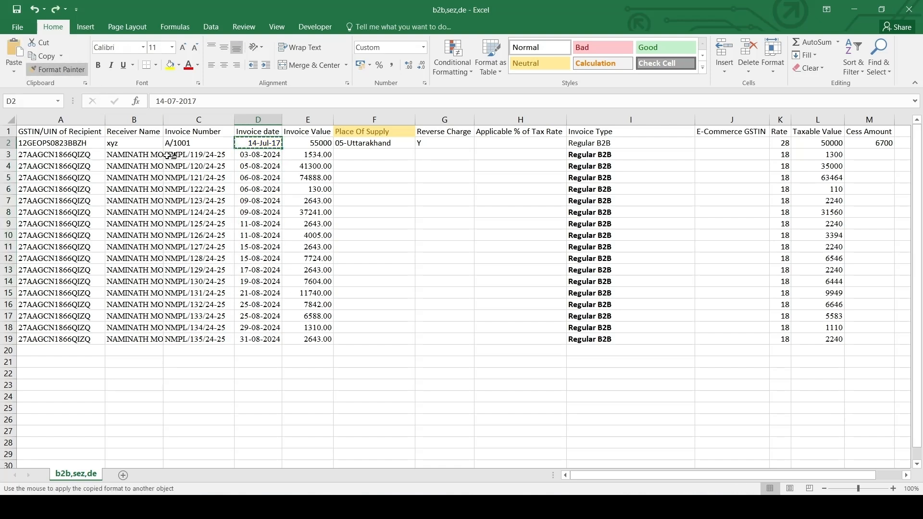
left_click_drag(249, 155, 250, 338)
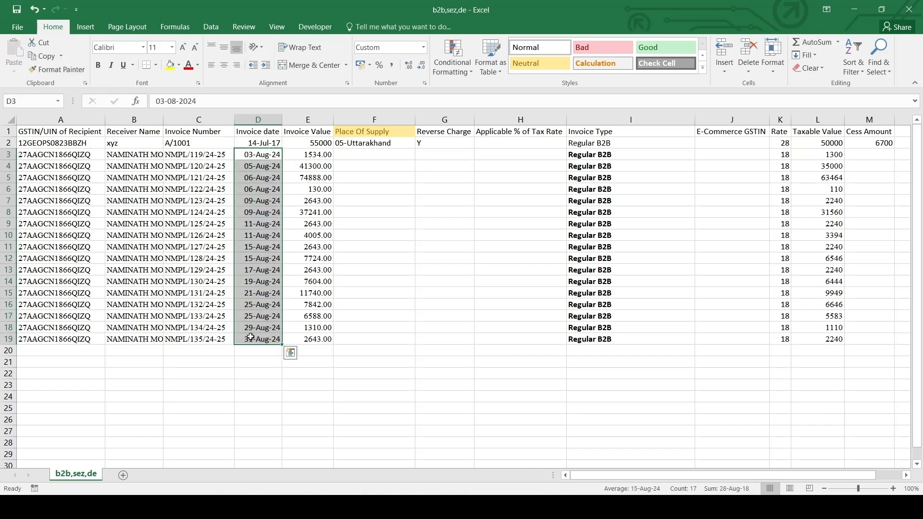
left_click(261, 142)
left_click_drag(264, 151, 250, 384)
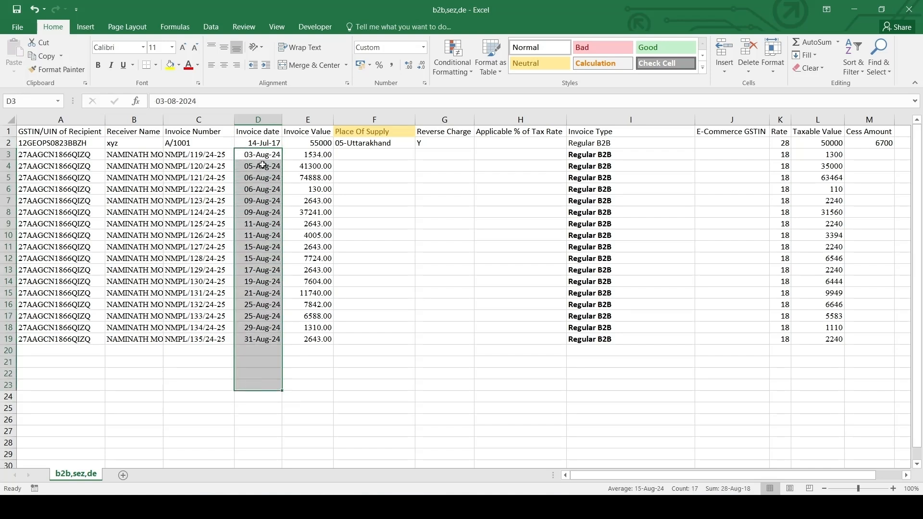
Step: Delete the sample entry's row 2 from the sheet
left_click(6, 142)
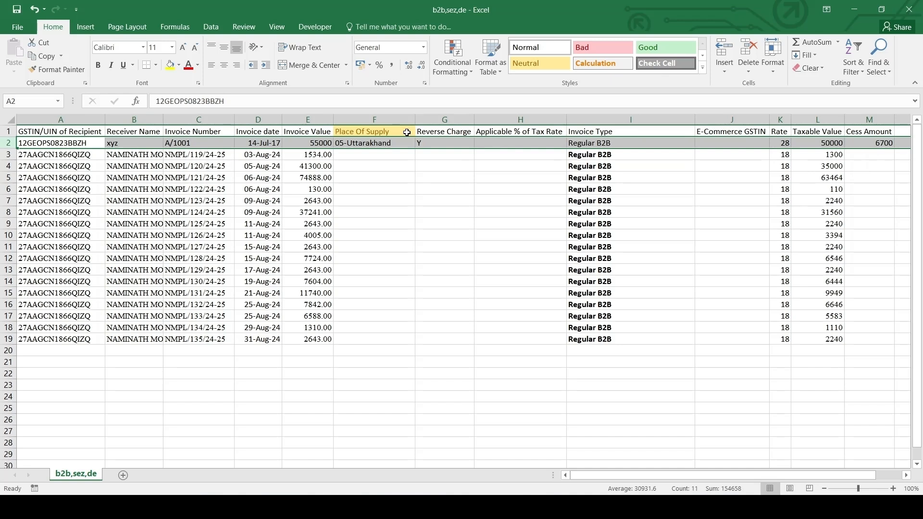
key("ctrl+minus")
left_click(368, 132)
left_click(371, 140)
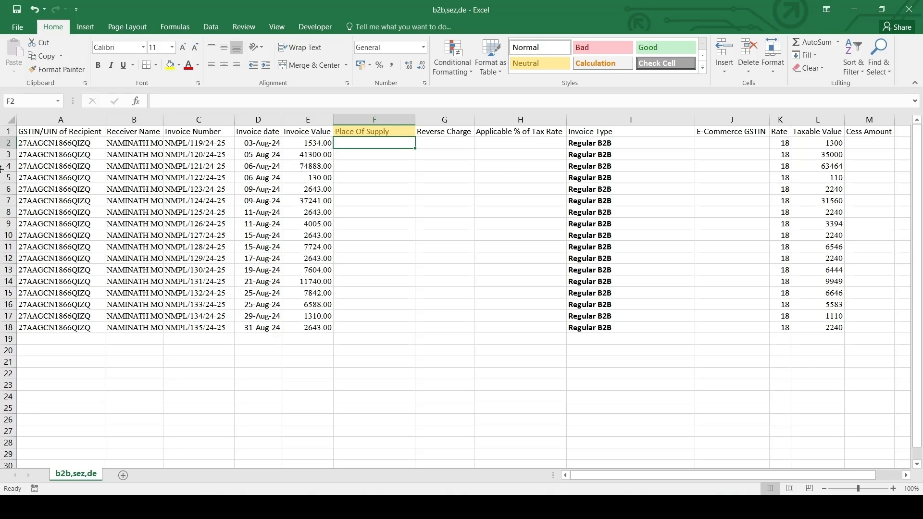
Step: Enter 27-Maharashtra as the Place Of Supply in F2, matching the state code of the recipient GSTINs
left_click(49, 143)
key("ctrl+shift+Down")
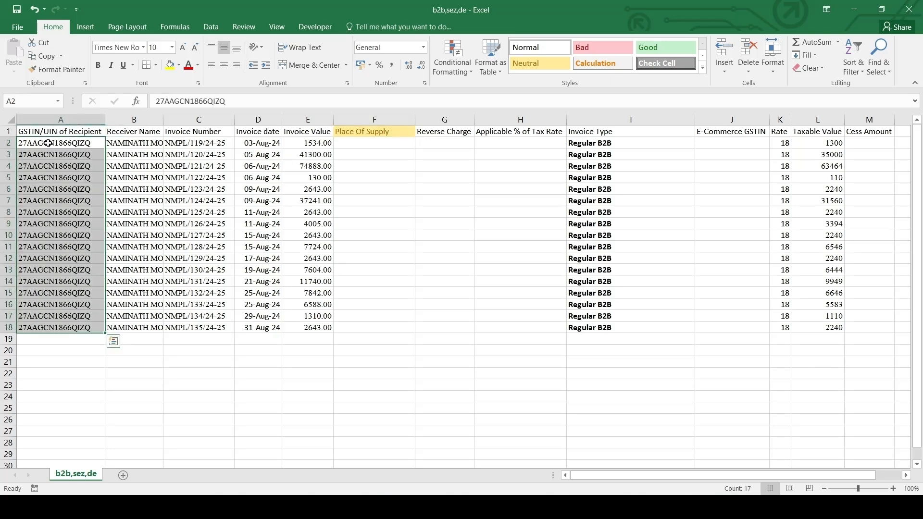
key("Right")
key("Right")
key("Right")
key("Right")
key("Right")
type("27-Maharashtra")
key("Return")
Step: Fill 27-Maharashtra down the Place Of Supply column from F2 to F18
key("Left")
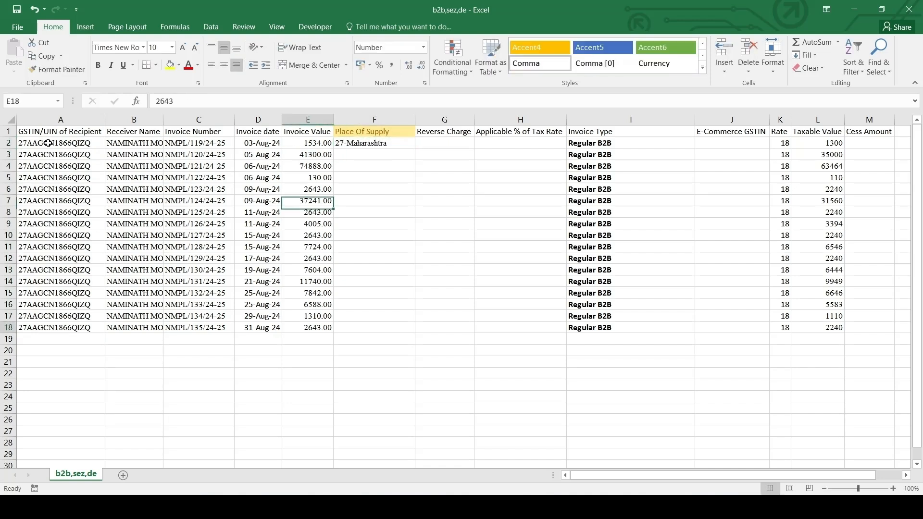
key("ctrl+Down")
key("Right")
key("ctrl+shift+Up")
key("ctrl+d")
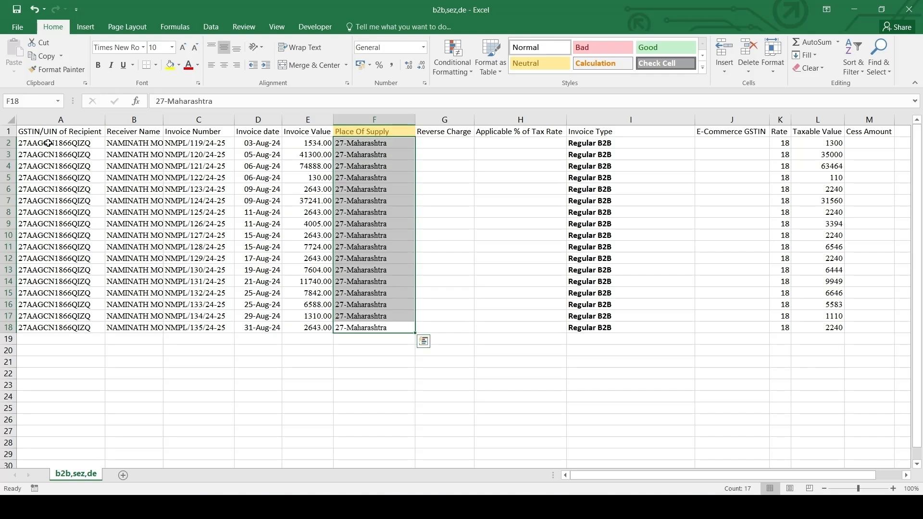
Step: Save the b2b,sez,de file, keeping the CSV format, and close it
key("ctrl+Up")
key("ctrl+End")
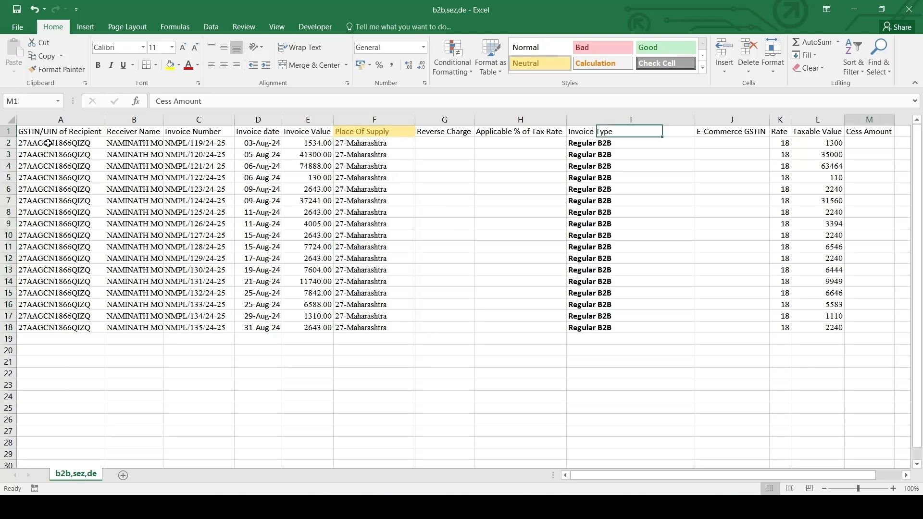
key("ctrl+Home")
key("ctrl+s")
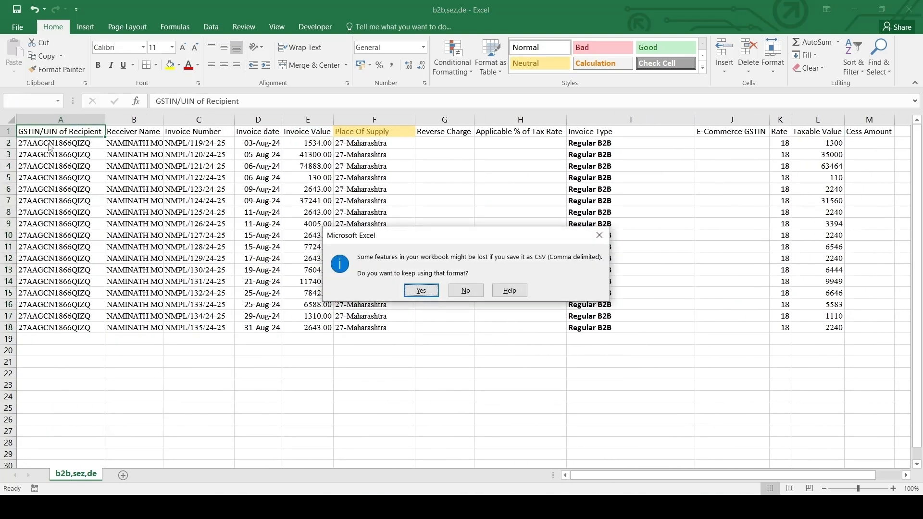
left_click(428, 292)
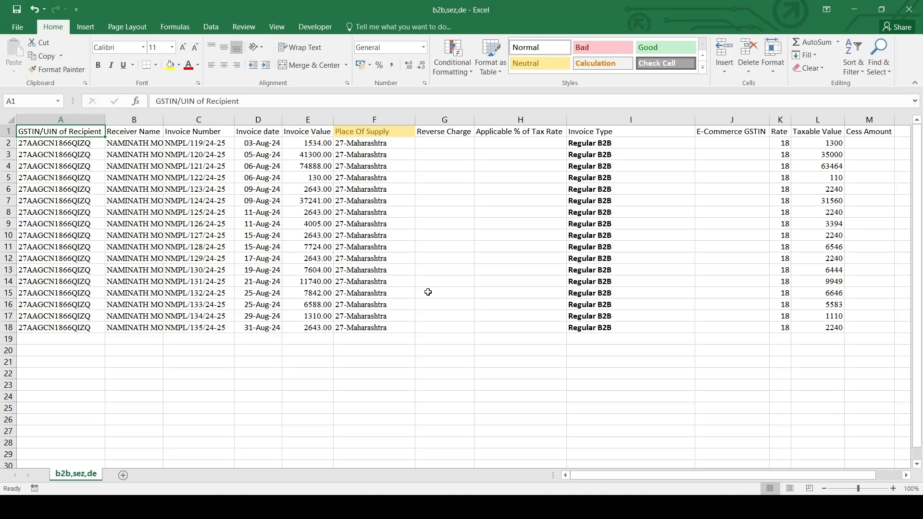
key("ctrl+s")
left_click(427, 291)
key("ctrl+w")
key("Return")
left_click(427, 293)
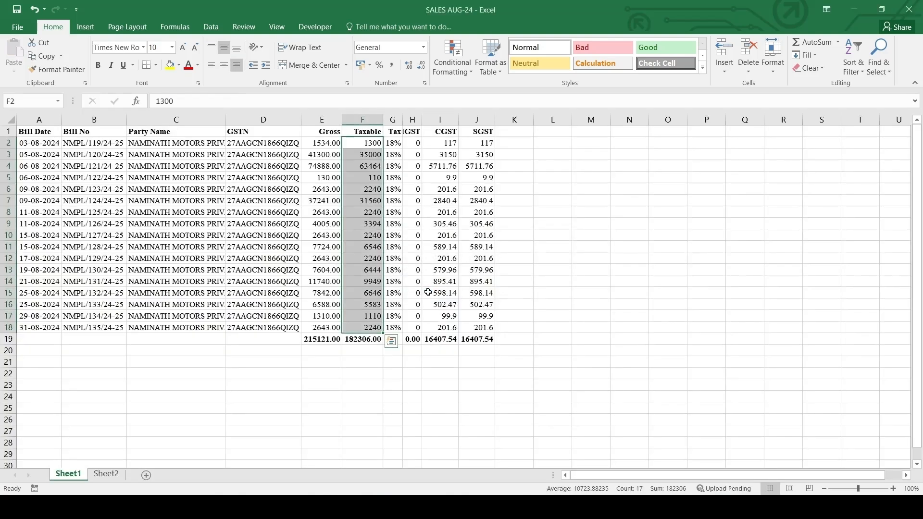
Step: Switch to the GSTR Returns window and start a CSV import for the B2B, SEZ, DE Invoices section
left_click(476, 373)
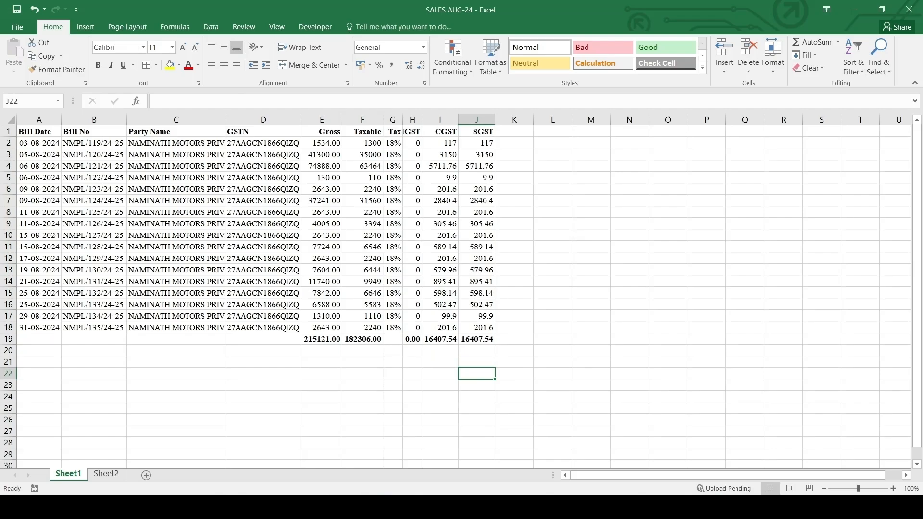
mouse_move(485, 507)
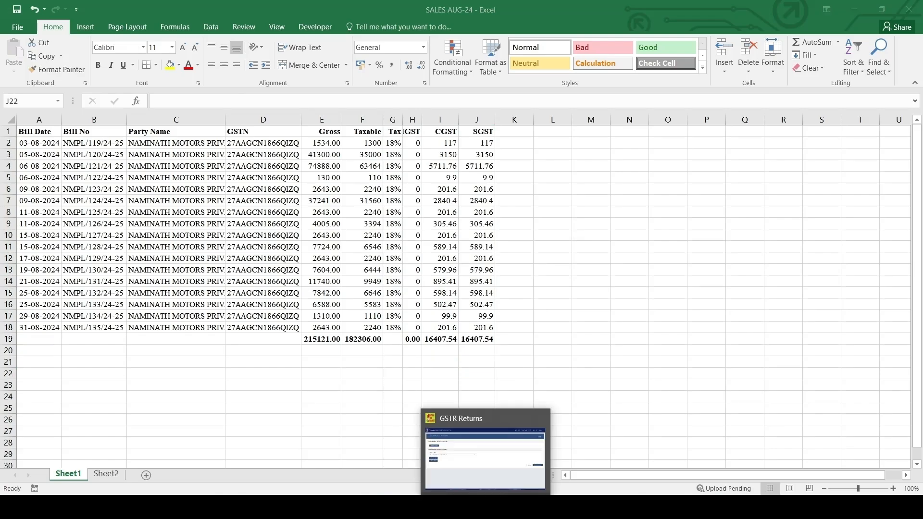
left_click(485, 457)
left_click(58, 253)
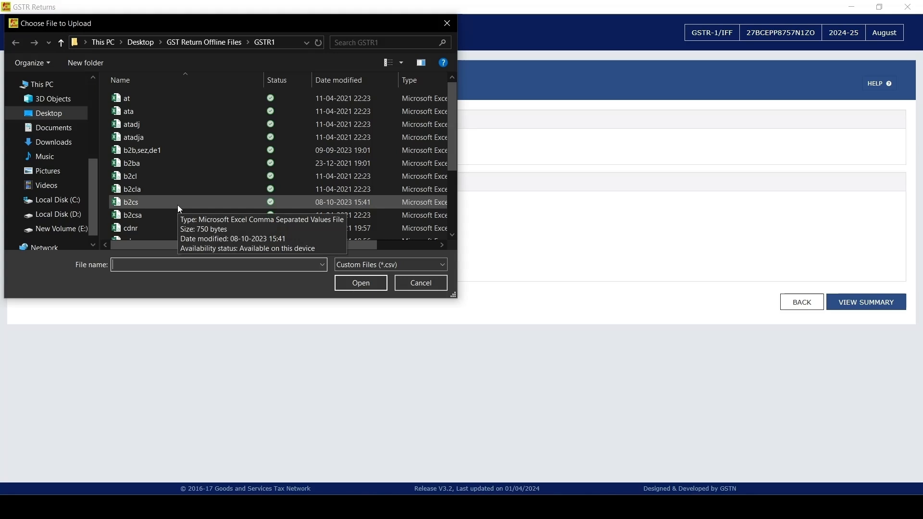
Step: Import b2b,sez,de from the GSTR1 folder in Downloads > gst_offline_tool > Section_wise_CSV_files and agree to save the data
left_click(51, 142)
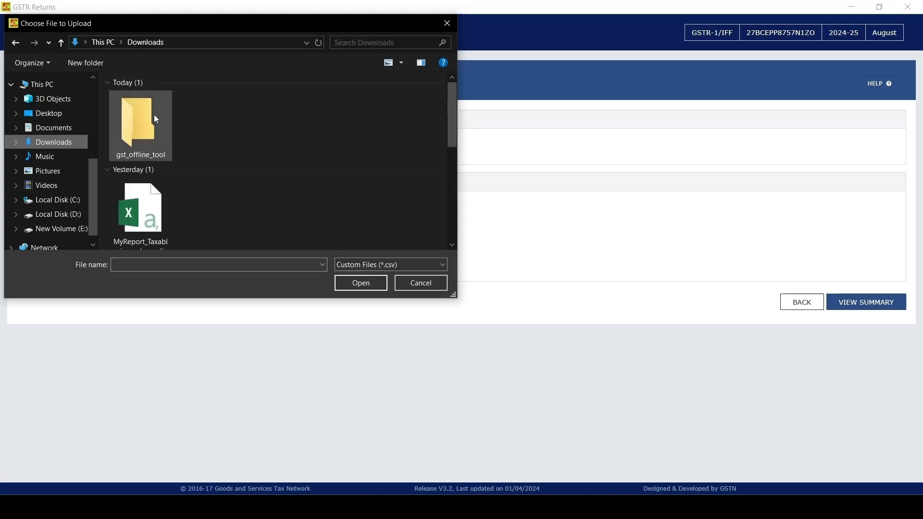
double_click(136, 131)
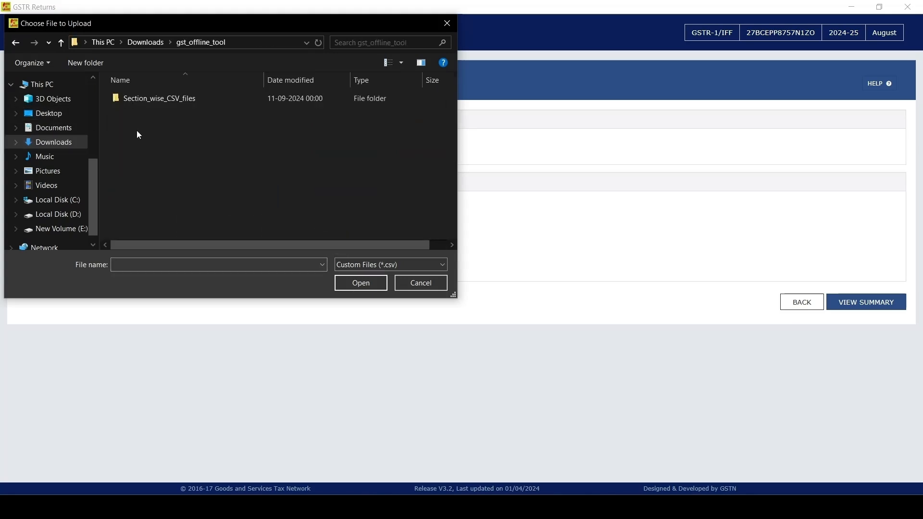
double_click(156, 102)
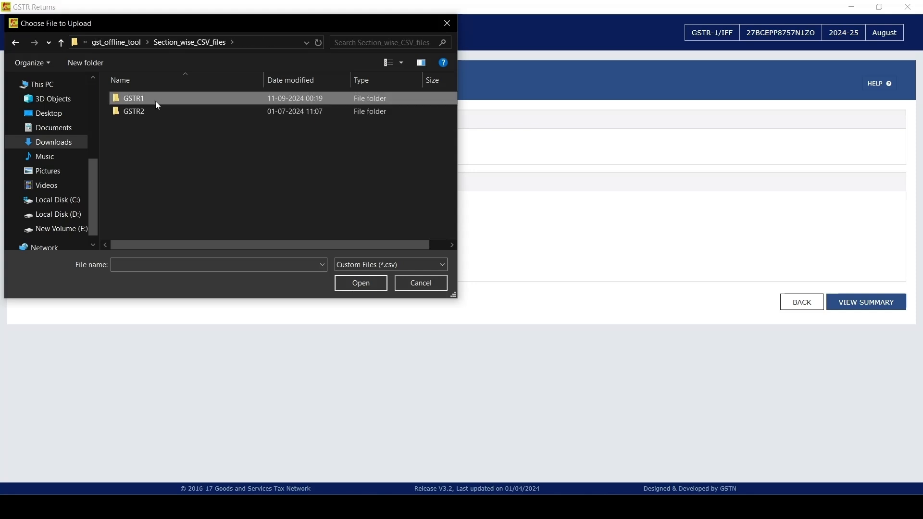
double_click(156, 102)
left_click(162, 152)
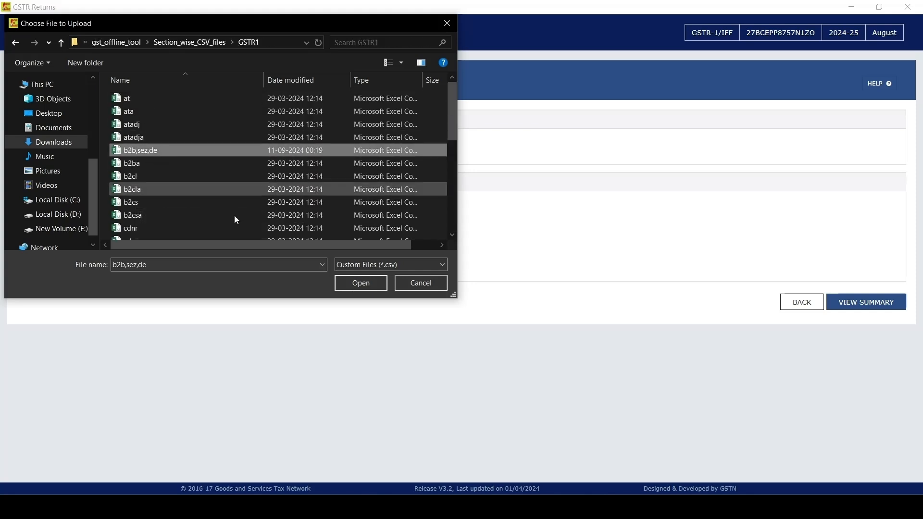
left_click(350, 282)
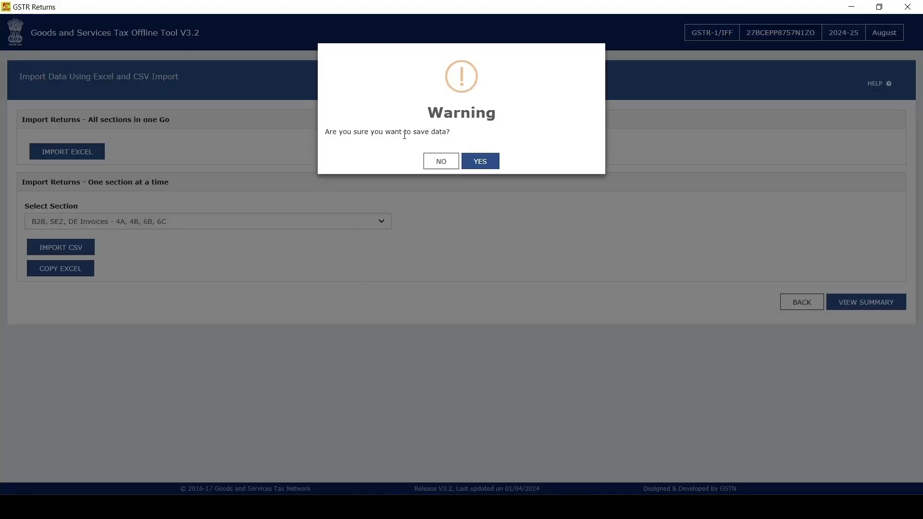
left_click(482, 160)
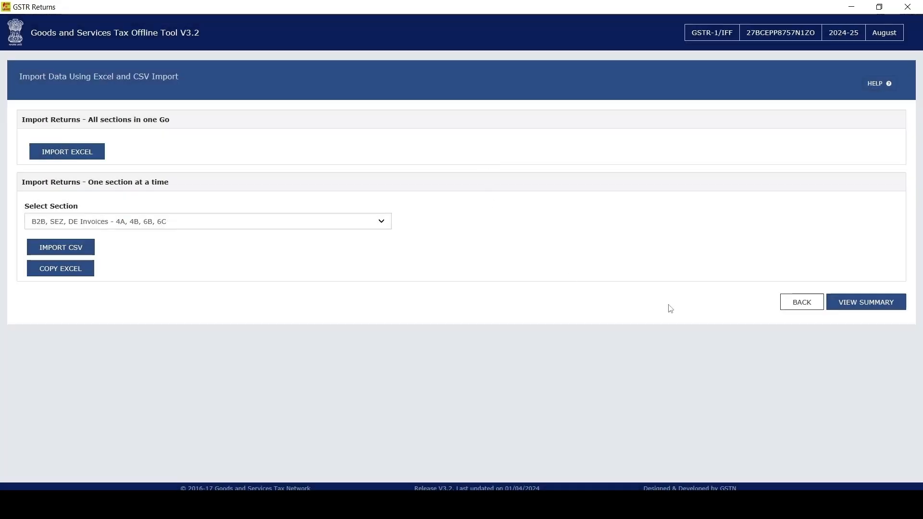
Step: View the return summary and examine the invoice count and the central, state and integrated tax amounts
left_click(874, 308)
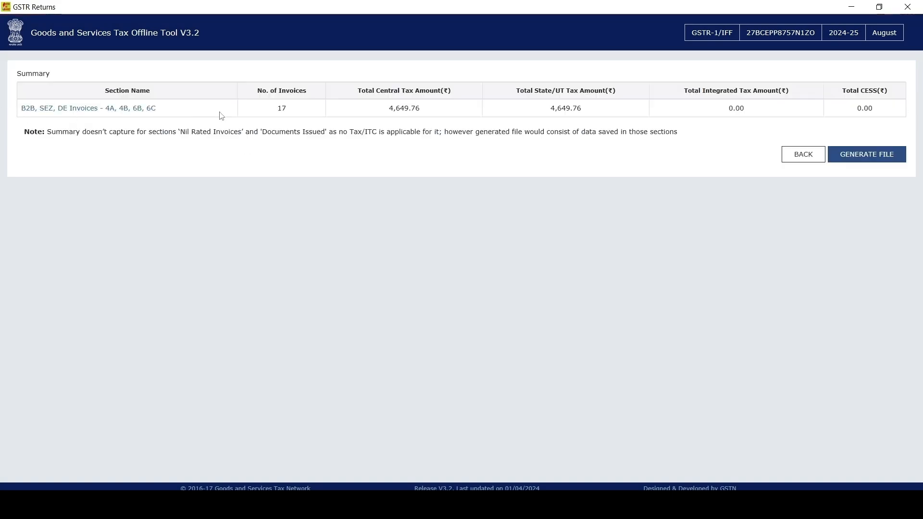
double_click(277, 111)
left_click_drag(388, 108, 419, 110)
left_click_drag(549, 108, 581, 117)
left_click_drag(722, 108, 758, 111)
left_click_drag(392, 107, 748, 122)
left_click(663, 125)
left_click_drag(385, 114, 427, 116)
left_click_drag(533, 115, 609, 115)
left_click_drag(762, 117, 708, 127)
Step: Generate the return file and save the JSON in the gst_offline_tool folder under Downloads
left_click(854, 177)
left_click(861, 159)
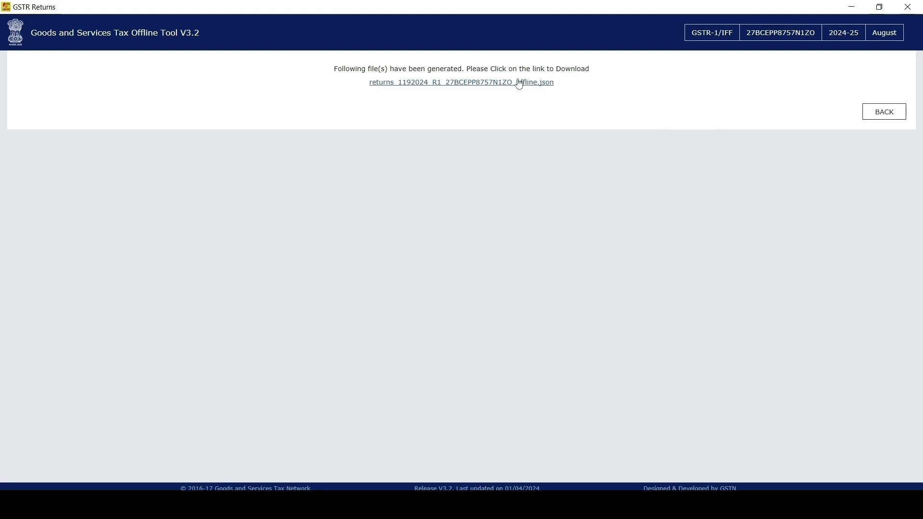
left_click(482, 83)
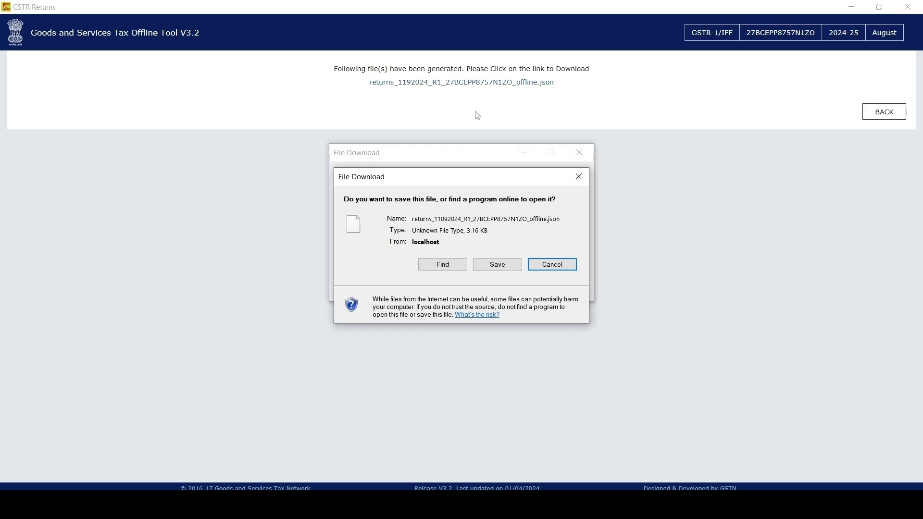
left_click(497, 265)
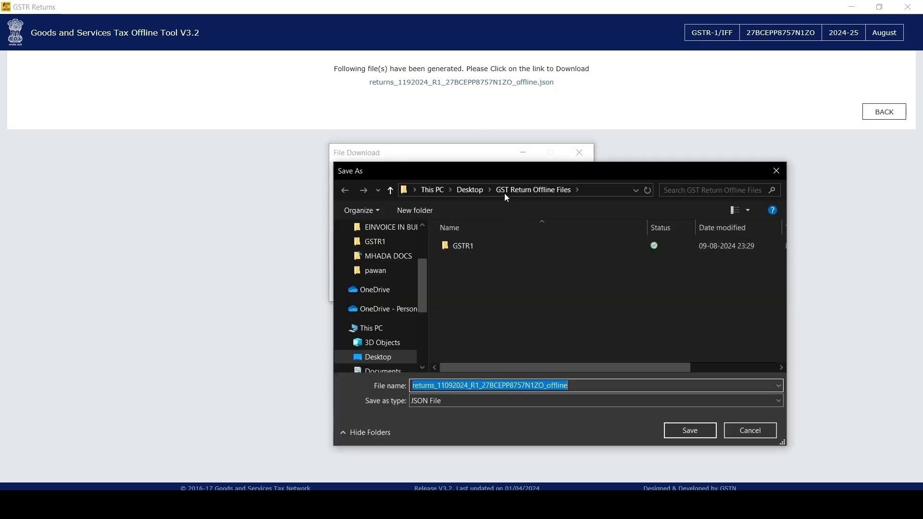
scroll(395, 272, "up", 2)
left_click(383, 241)
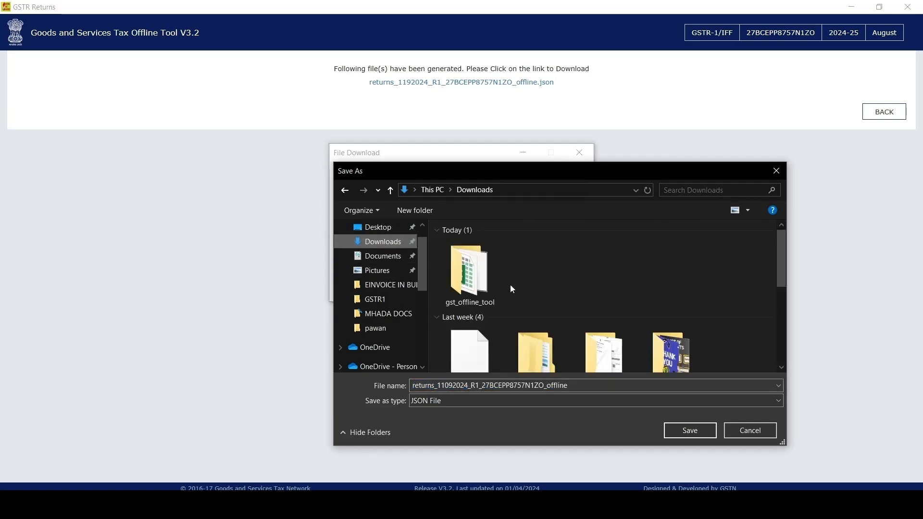
double_click(468, 266)
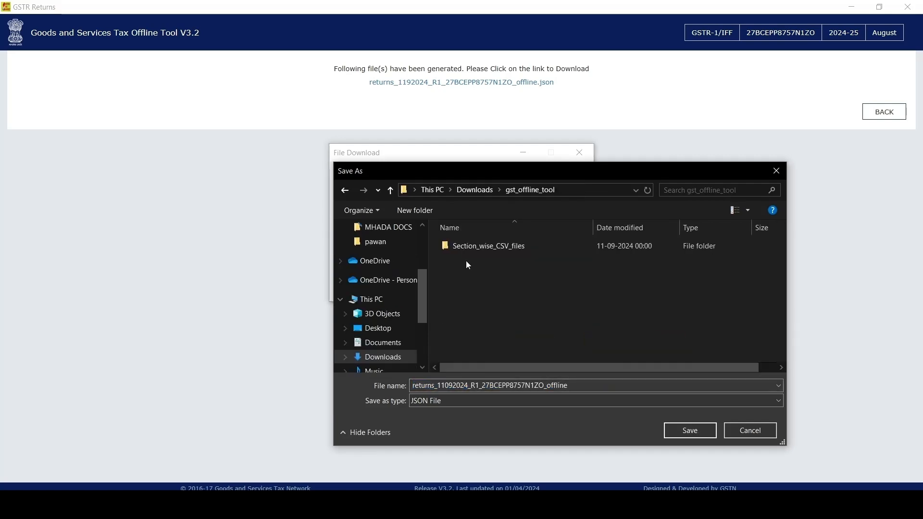
left_click(689, 431)
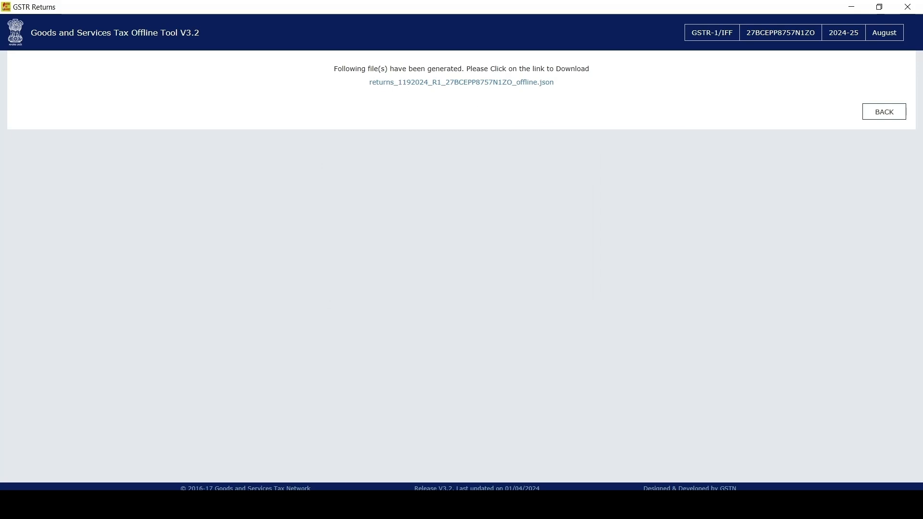
Step: Locate the saved returns JSON in the gst_offline_tool folder in File Explorer and widen the Name column
mouse_move(398, 505)
left_click(421, 469)
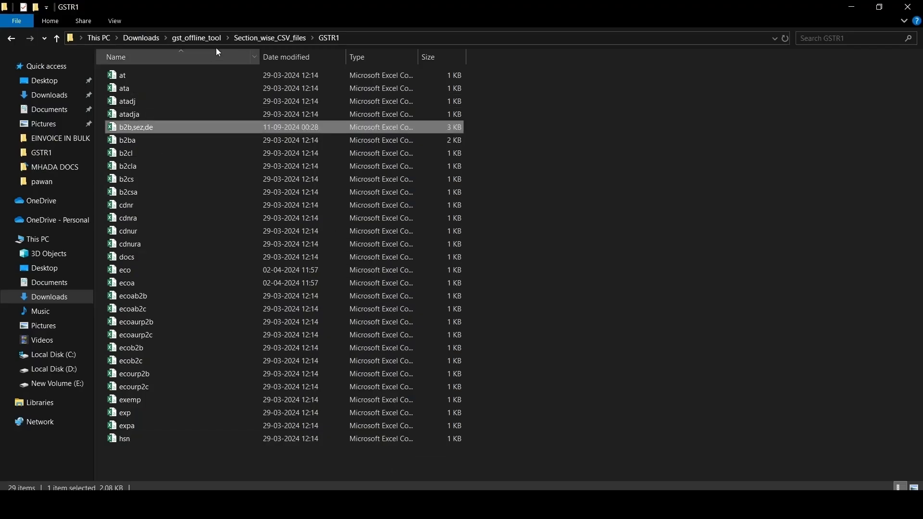
left_click(237, 38)
left_click(202, 38)
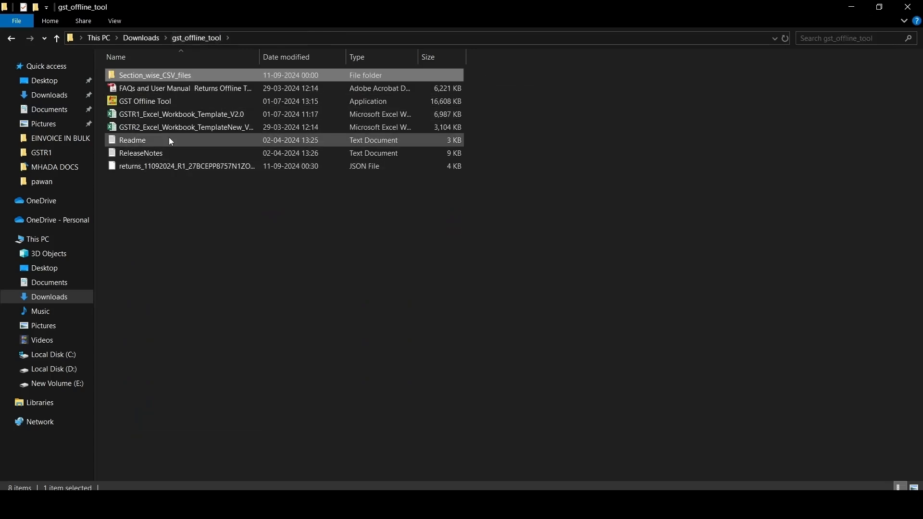
left_click(161, 166)
left_click_drag(260, 58, 383, 77)
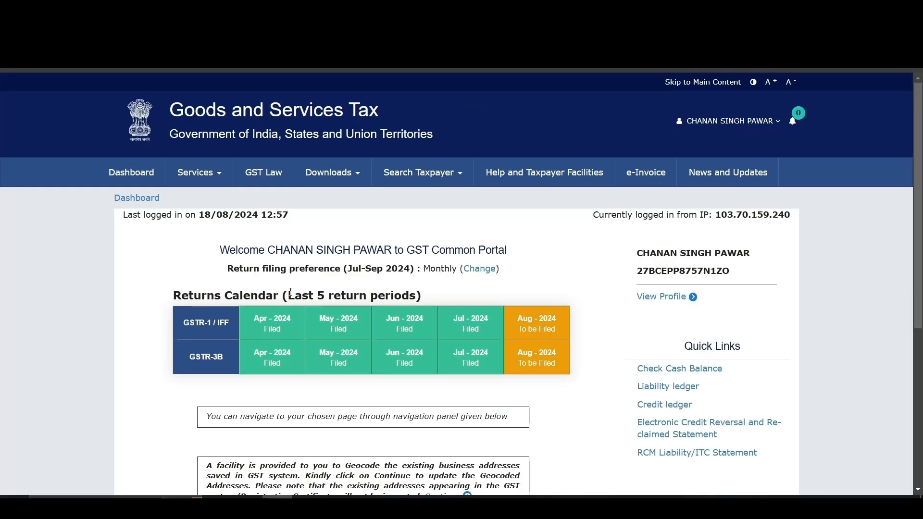
Step: In the GST portal, search the 2024-25 Quarter 2 returns for August and open GSTR1 for offline preparation
left_click(138, 179)
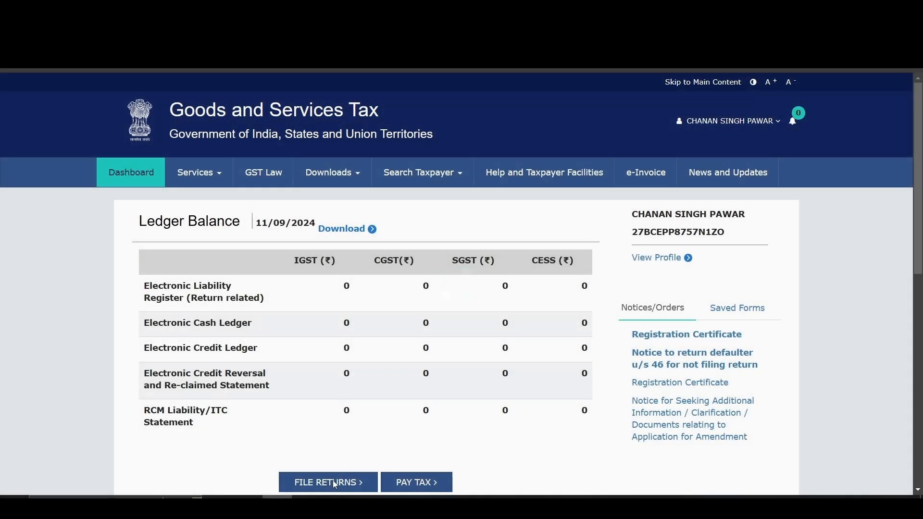
left_click(332, 482)
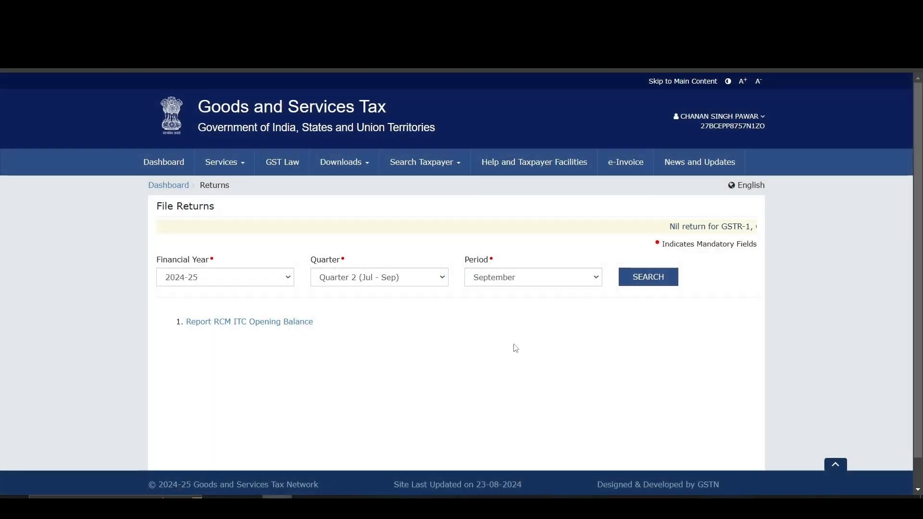
left_click(521, 282)
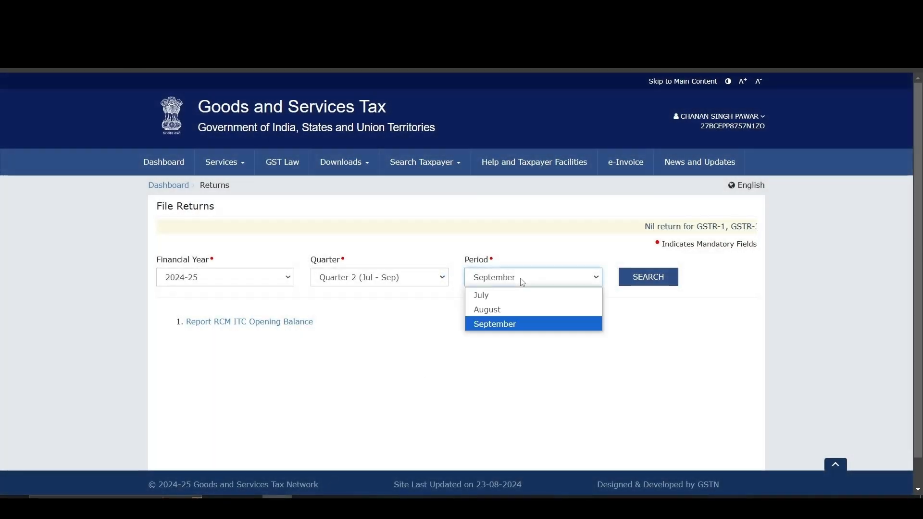
left_click(511, 309)
left_click(630, 278)
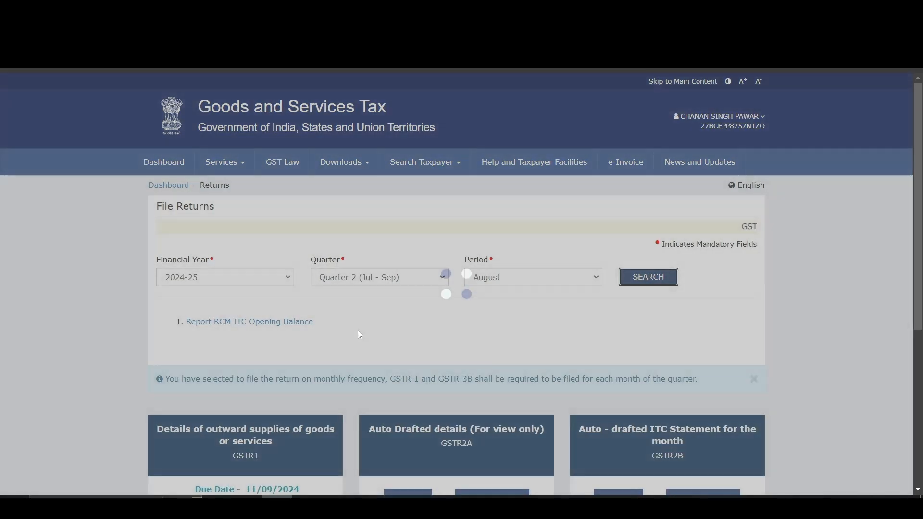
scroll(360, 329, "down", 5)
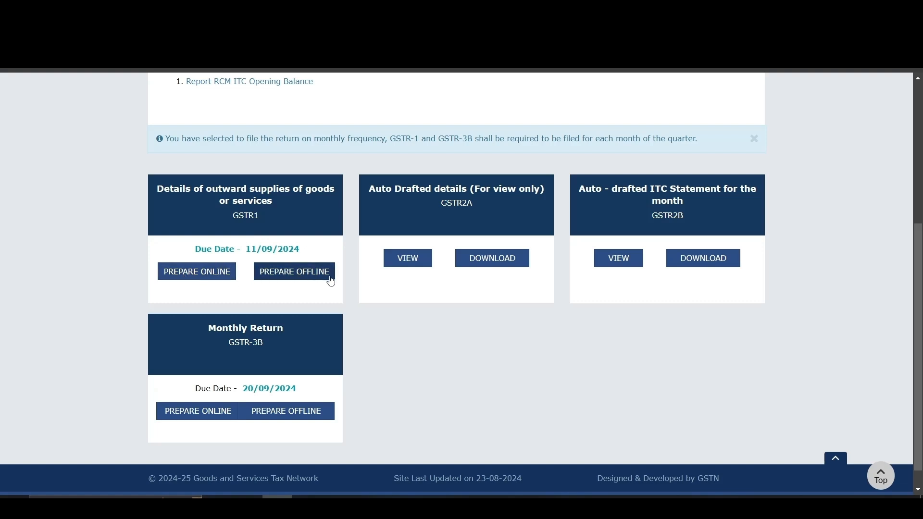
left_click(285, 273)
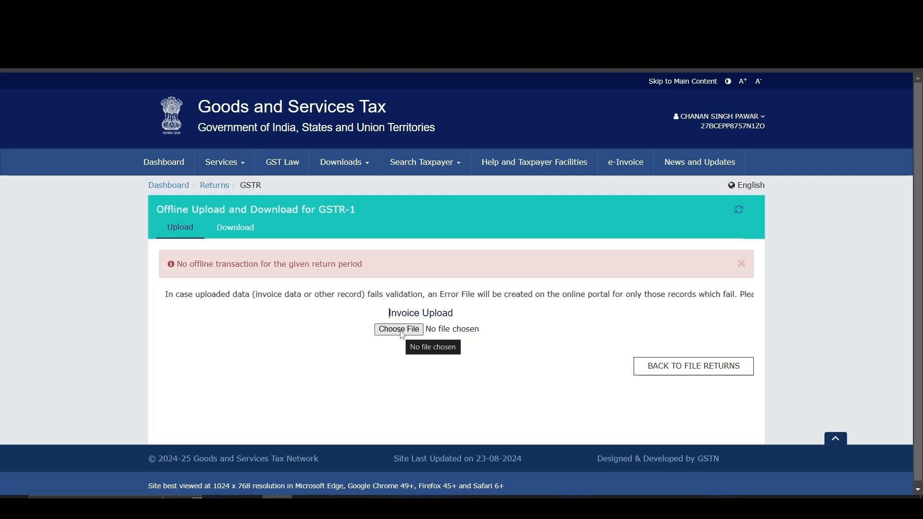
Step: Upload the offline returns JSON from the gst_offline_tool folder in Downloads as the GSTR-1 invoice file
left_click(402, 332)
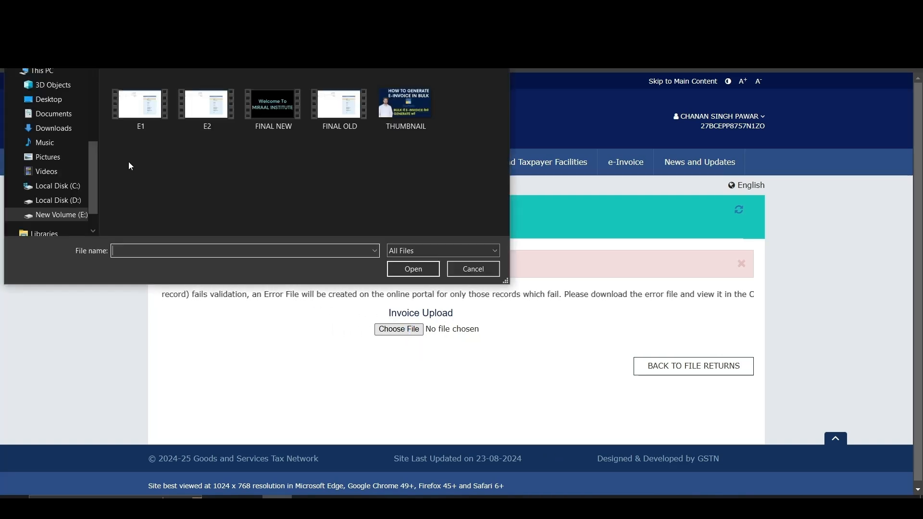
left_click(54, 127)
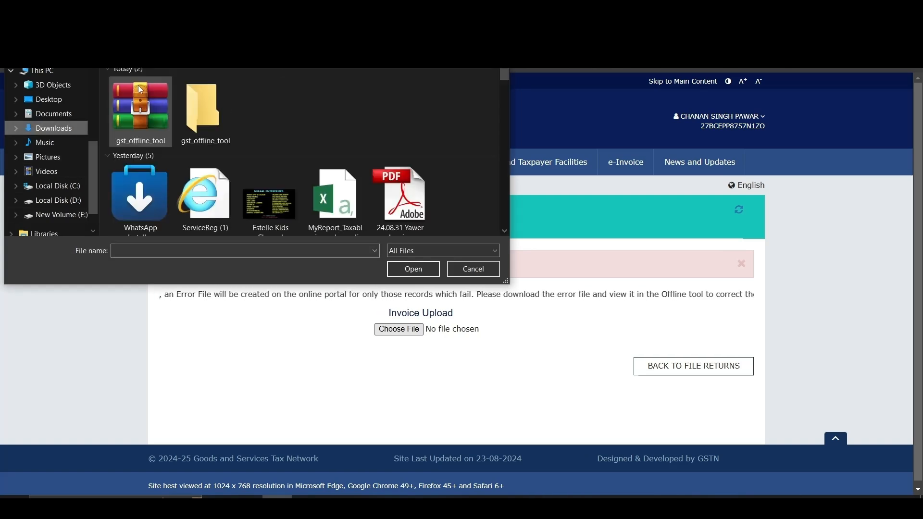
double_click(207, 111)
left_click(166, 176)
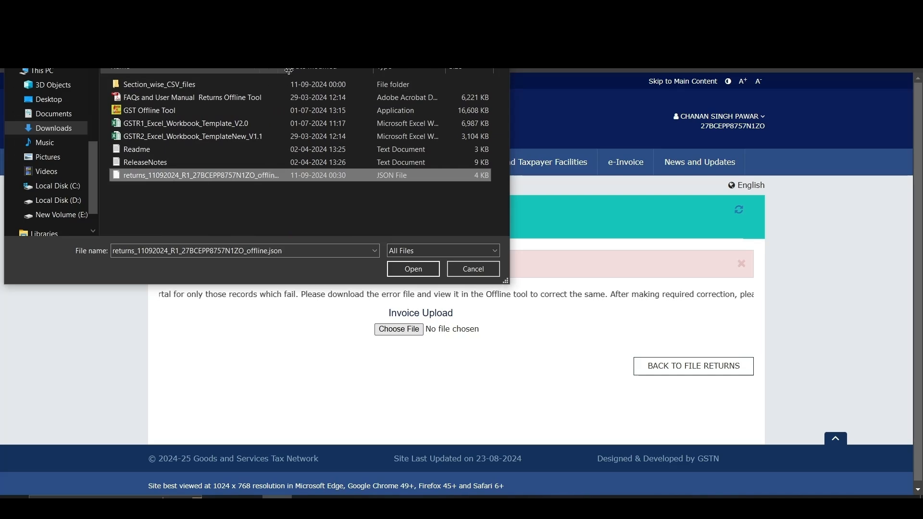
left_click(409, 271)
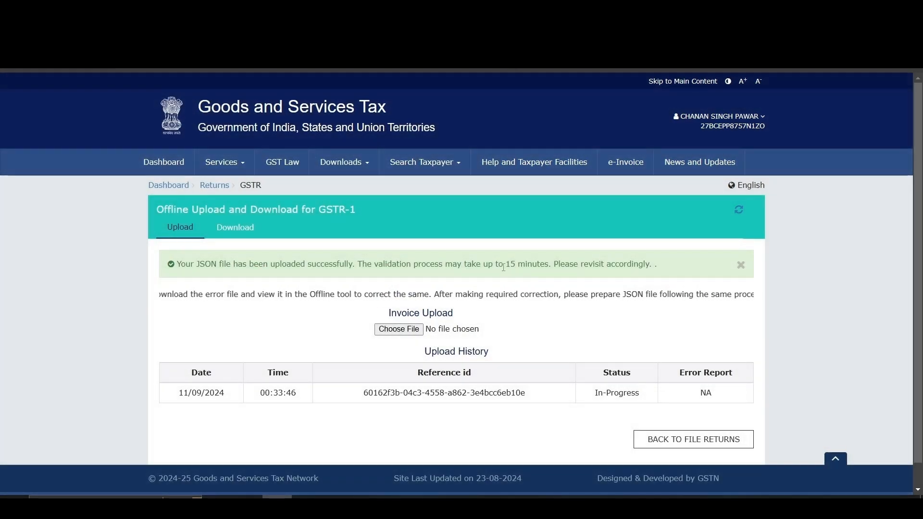
Step: Refresh the GSTR-1 upload history and check the validation status of the uploaded JSON
left_click_drag(627, 264, 367, 264)
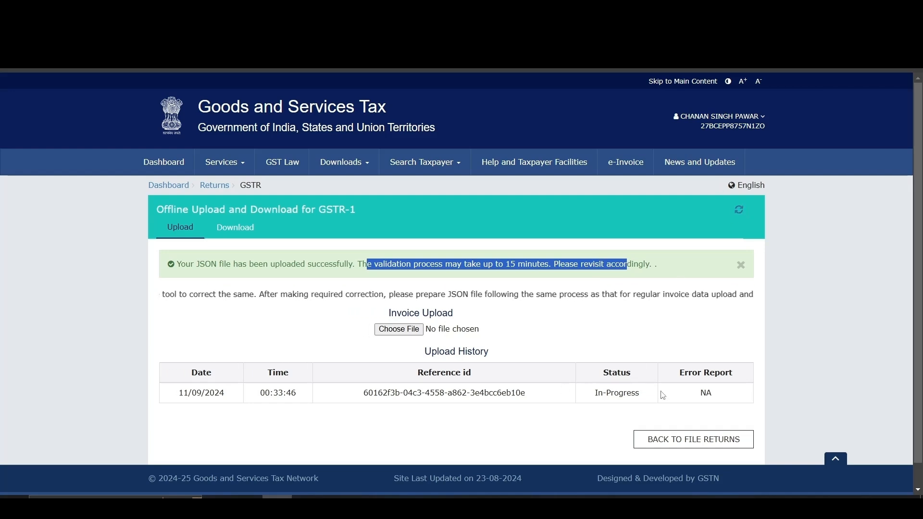
left_click(740, 211)
left_click(740, 210)
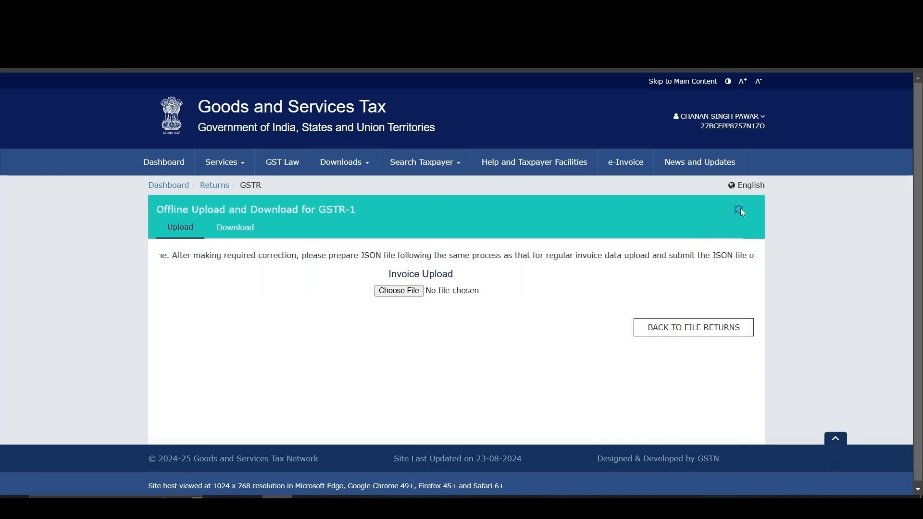
left_click_drag(600, 355, 659, 362)
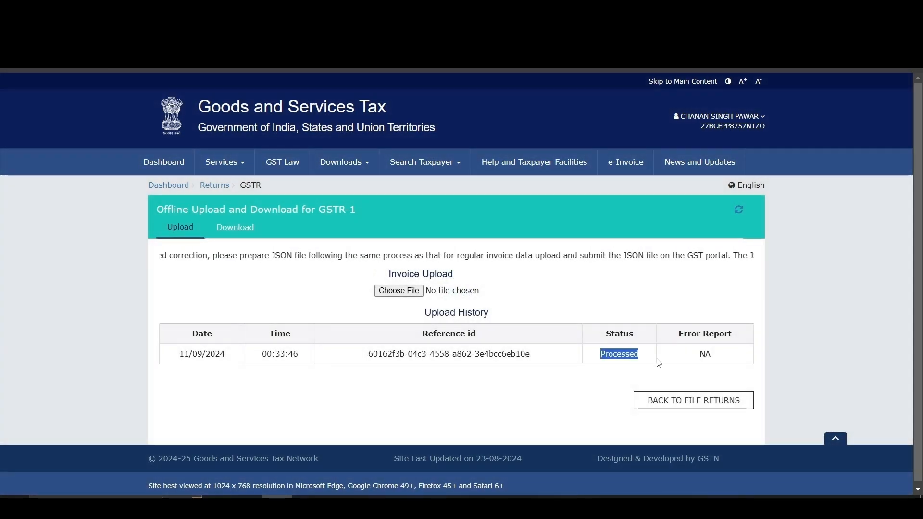
left_click(659, 363)
Step: Go back to File Returns, search the August period again and open GSTR1 for online preparation
left_click(681, 401)
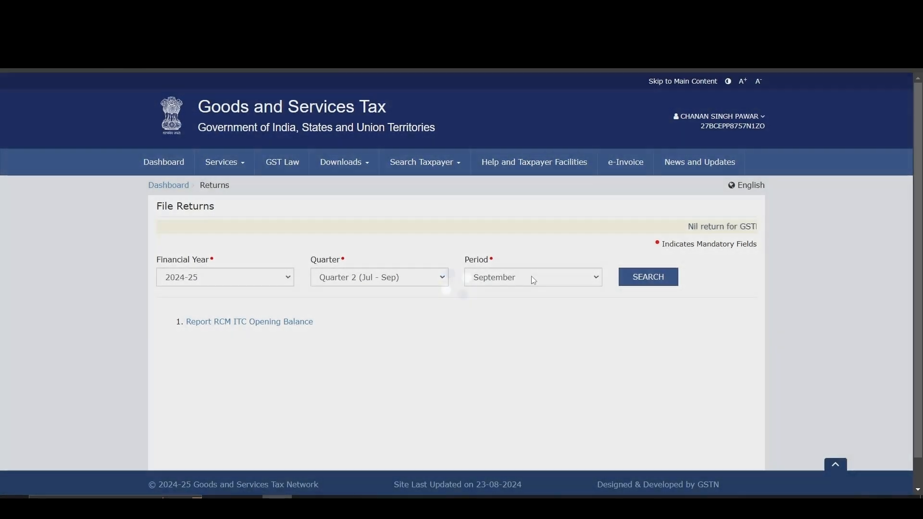
left_click(532, 277)
left_click(509, 309)
left_click(648, 277)
scroll(513, 324, "down", 4)
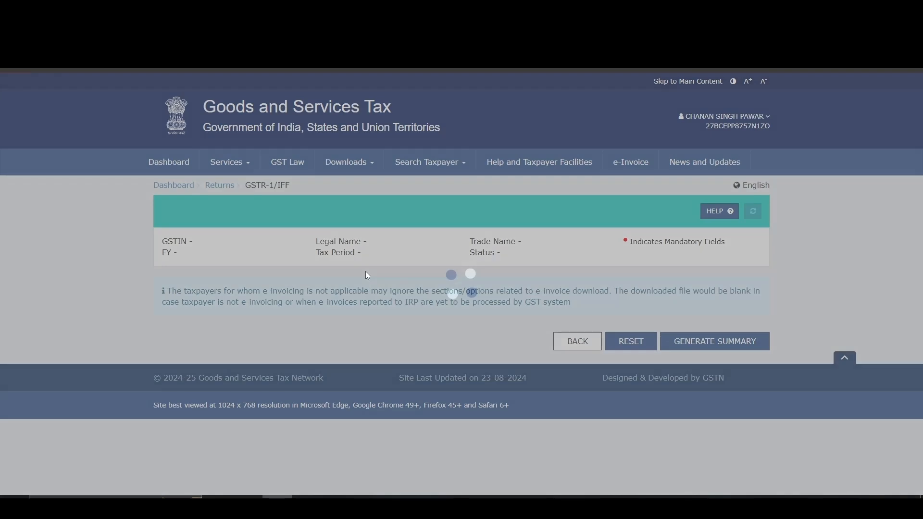
scroll(385, 267, "down", 2)
scroll(404, 266, "down", 1)
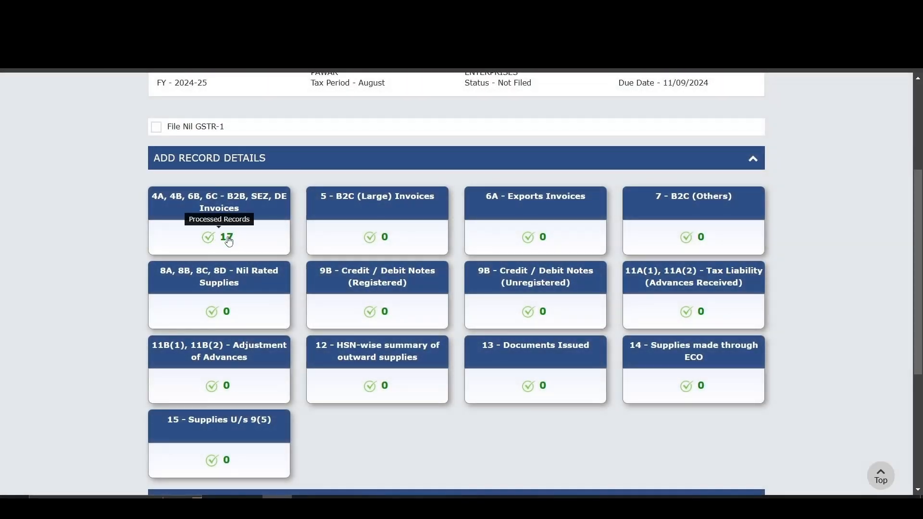
Step: Generate the GSTR-1 summary from the added record details and proceed to the file/summary page
scroll(228, 237, "down", 4)
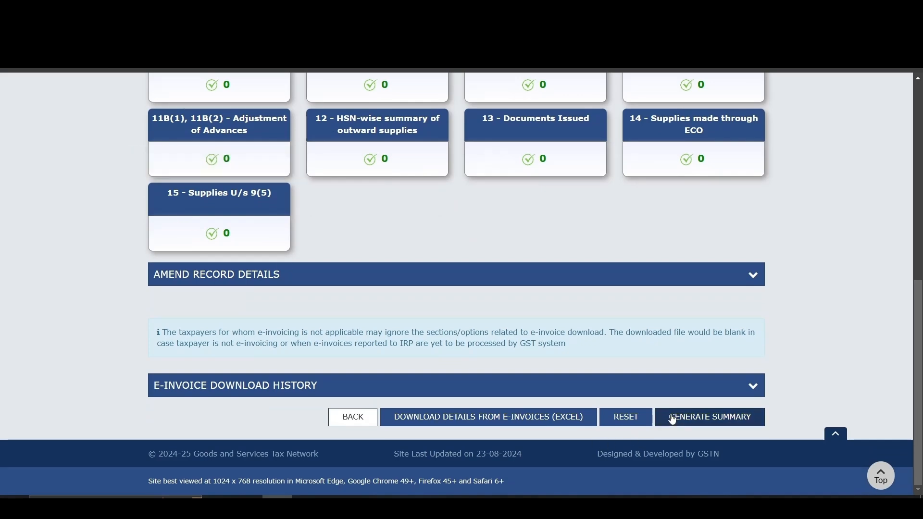
scroll(290, 233, "up", 4)
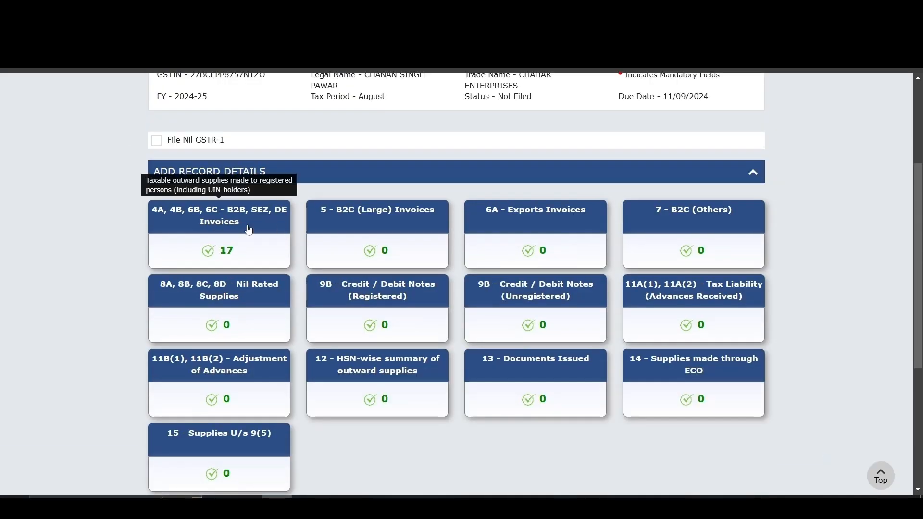
scroll(249, 231, "down", 4)
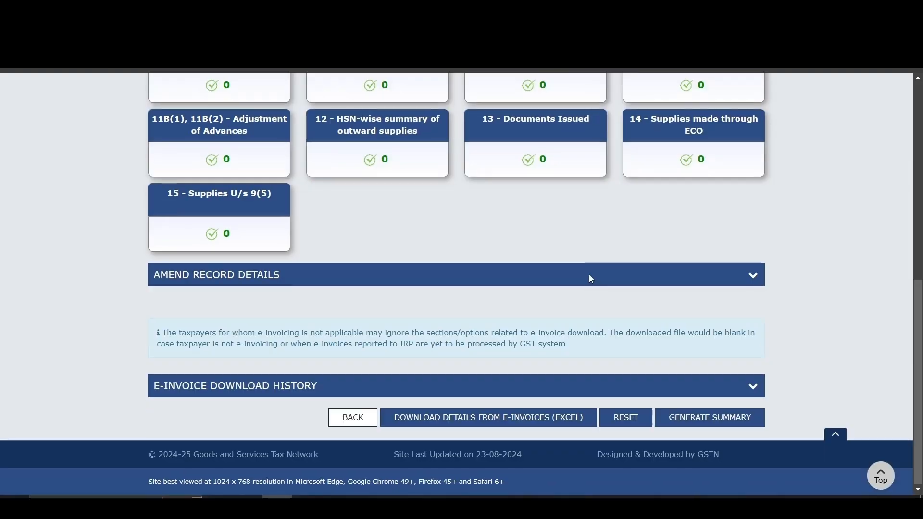
left_click(707, 422)
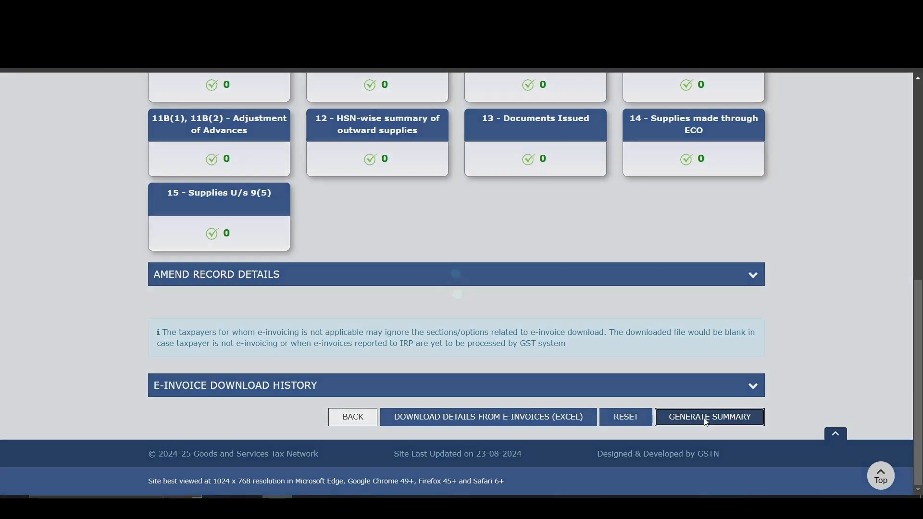
scroll(730, 408, "down", 5)
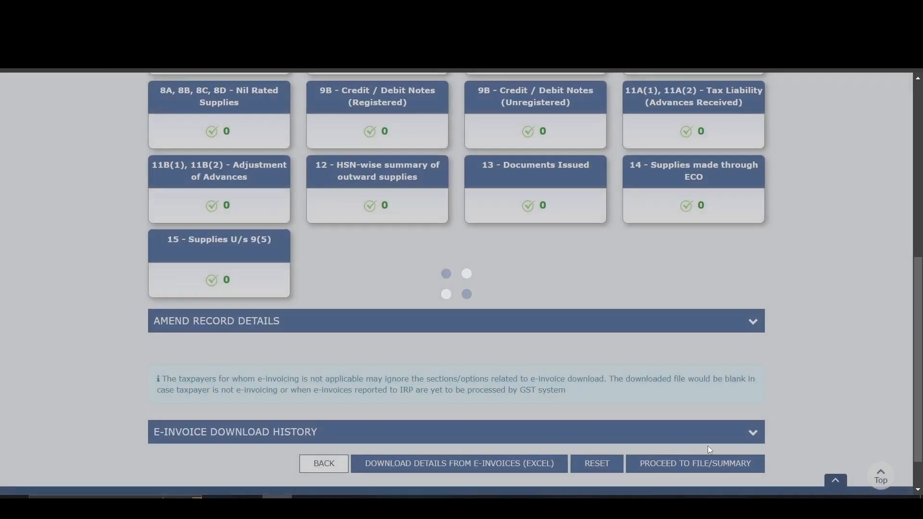
left_click(695, 465)
Step: Examine the consolidated summary's B2B record count, value and tax amounts, down to the total liability row
scroll(517, 342, "down", 4)
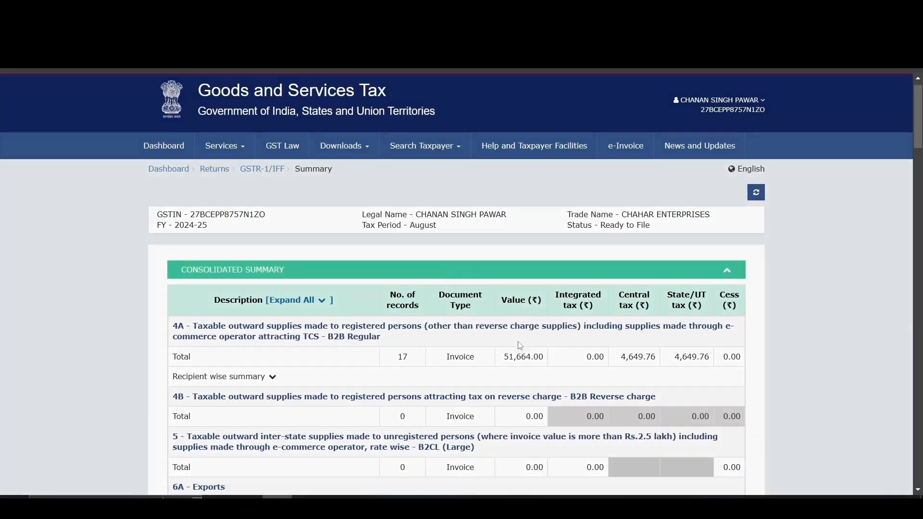
scroll(517, 341, "up", 3)
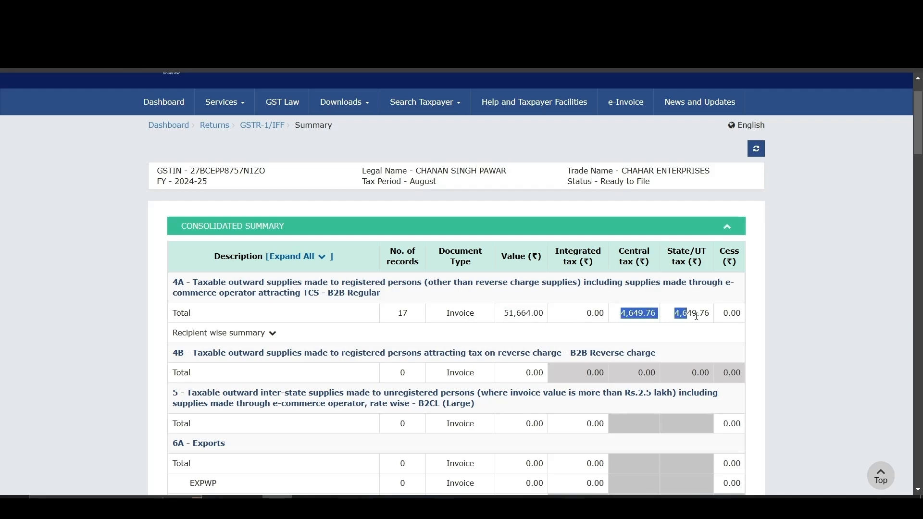
scroll(593, 303, "down", 15)
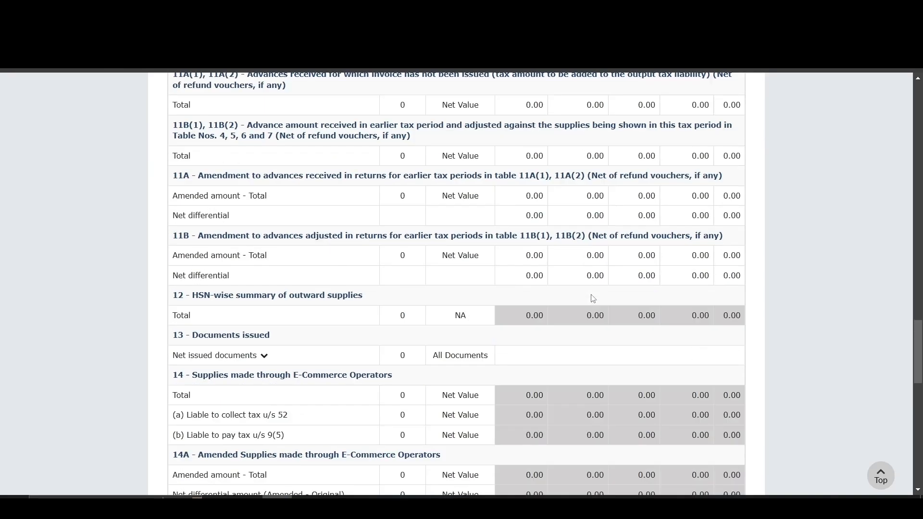
scroll(593, 303, "down", 5)
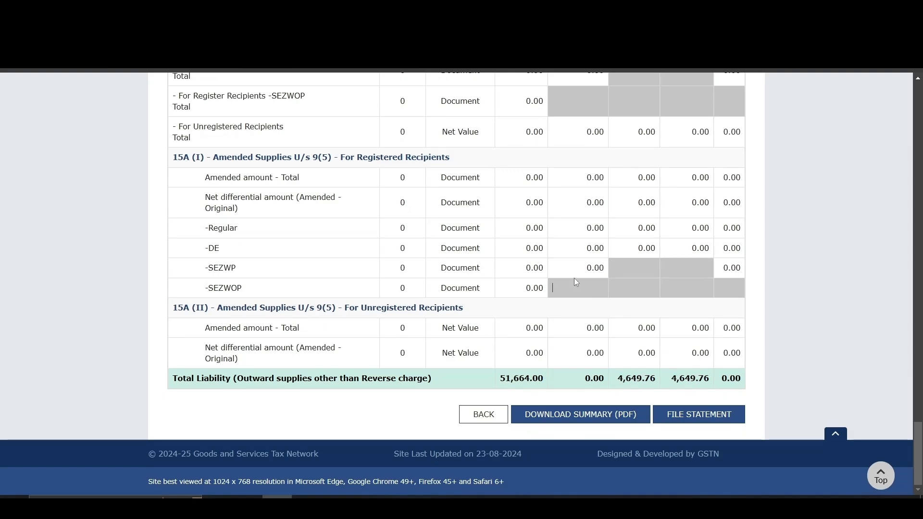
Step: Return to the record details and examine the recipient's processed invoices under 4A, 4B, 6B, 6C - B2B, SEZ, DE Invoices
left_click(507, 414)
scroll(505, 356, "down", 3)
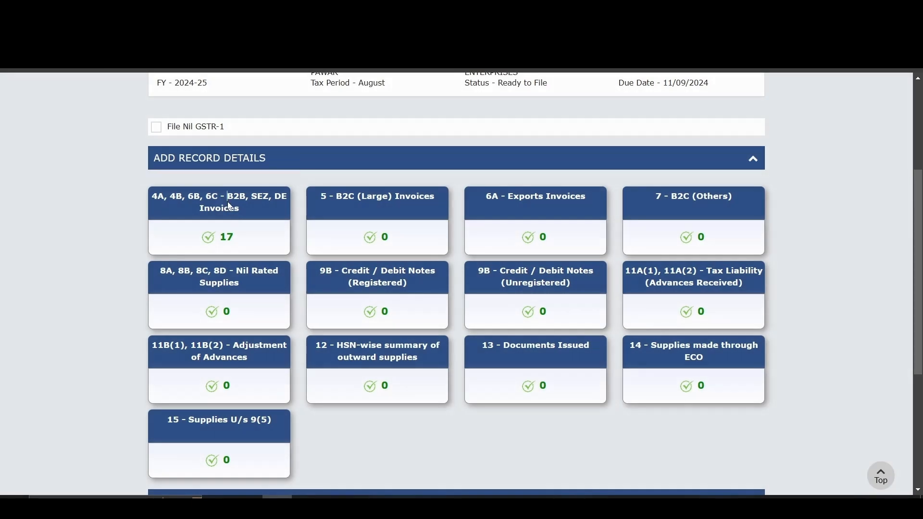
left_click(229, 203)
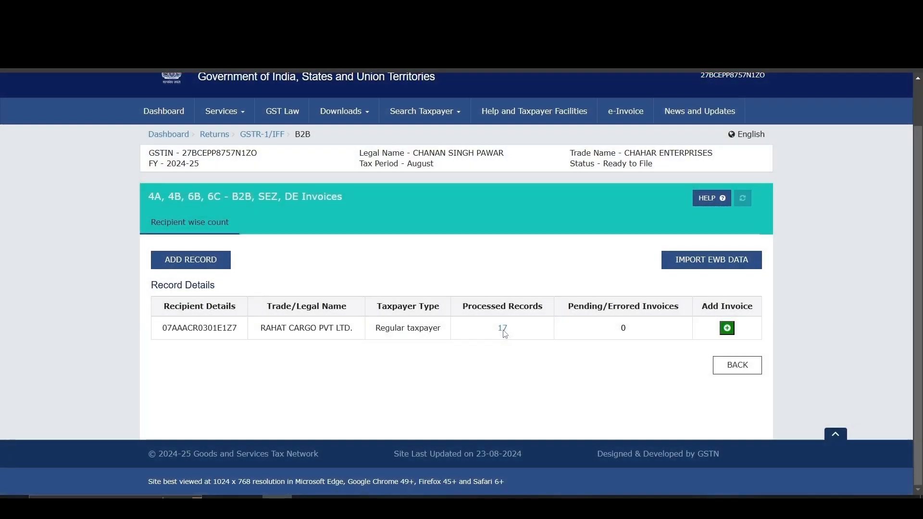
left_click(503, 329)
scroll(480, 327, "down", 8)
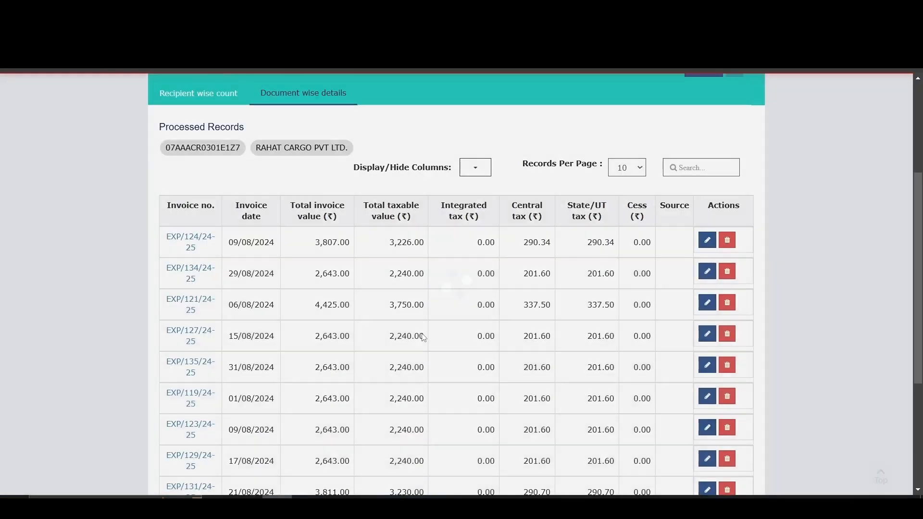
scroll(418, 307, "up", 5)
scroll(672, 289, "down", 3)
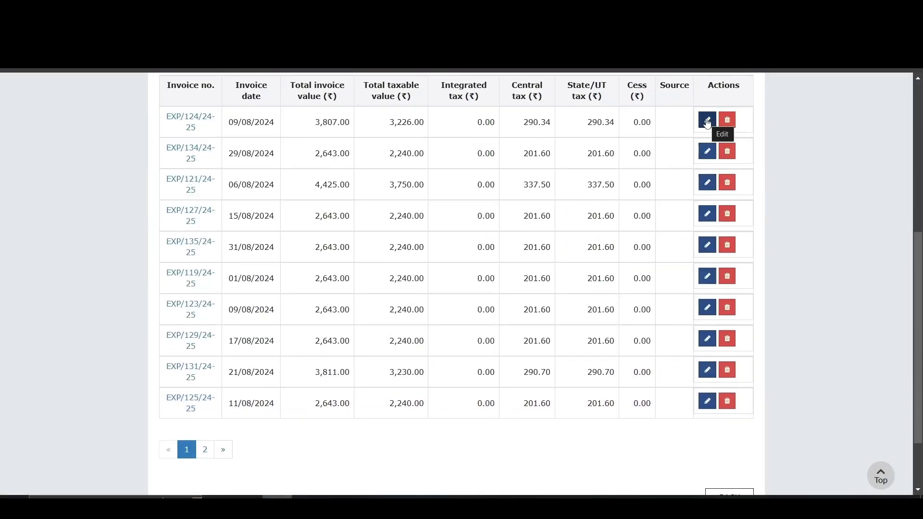
scroll(744, 106, "down", 2)
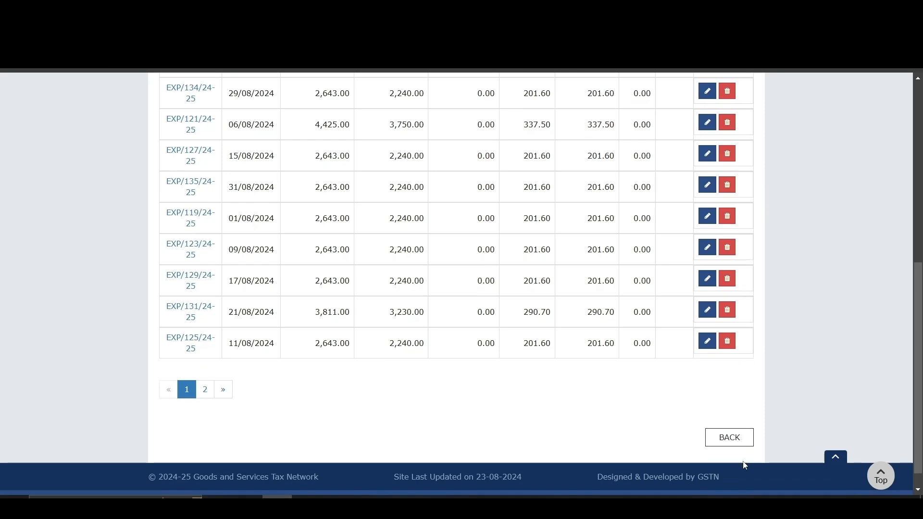
scroll(707, 123, "up", 2)
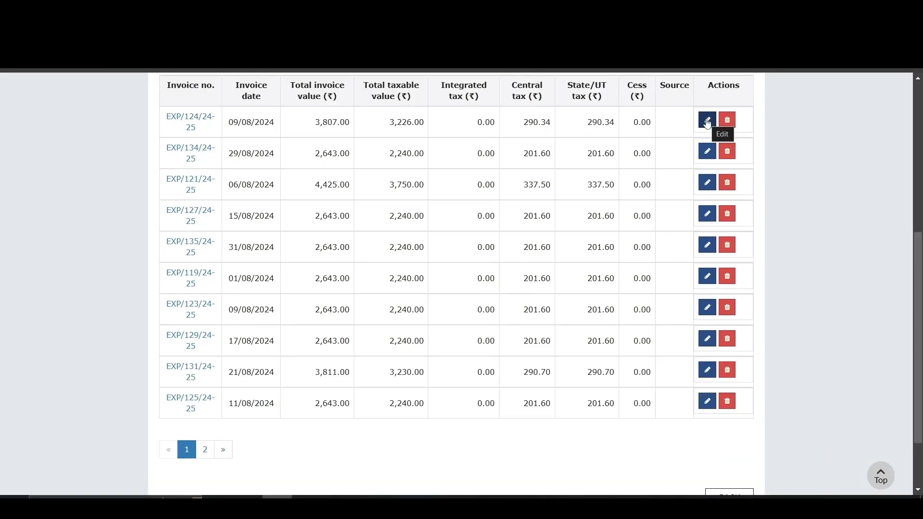